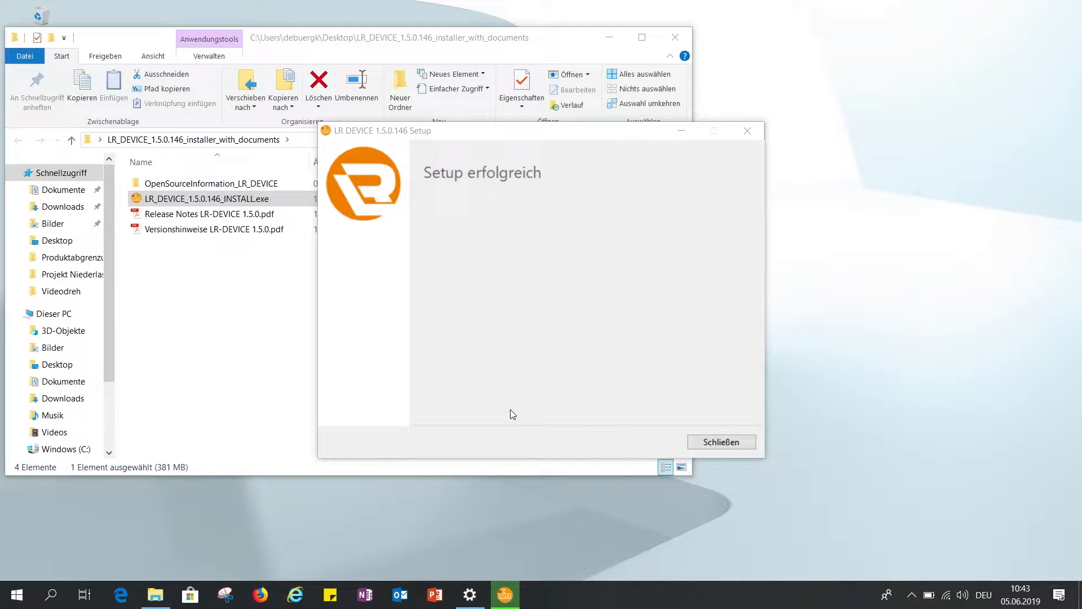
Step: Close the completed LR DEVICE 1.5.0.146 setup from the 'Setup erfolgreich' dialog
click(704, 444)
Step: Close the installer folder and start LR DEVICE from its desktop shortcut
click(676, 38)
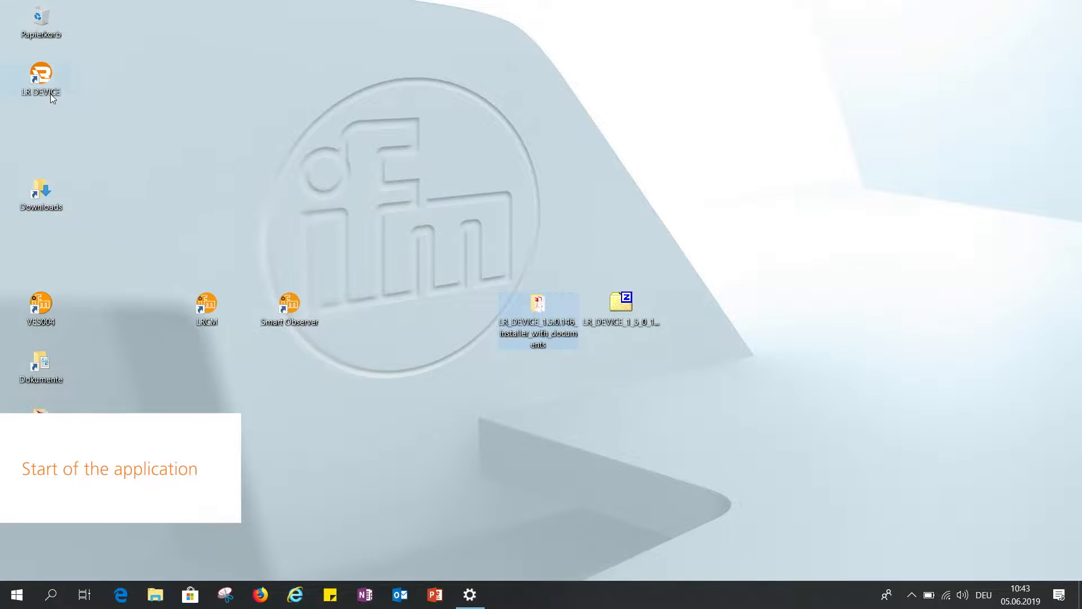
double_click(36, 80)
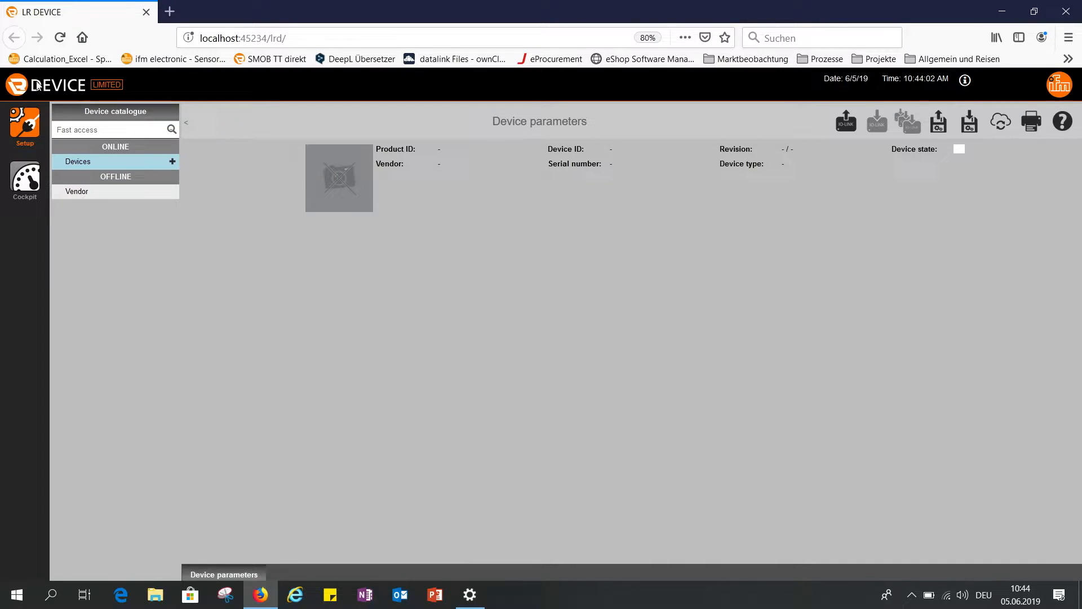
Step: Enter the license number and license key via the LIMITED badge and confirm them
click(118, 86)
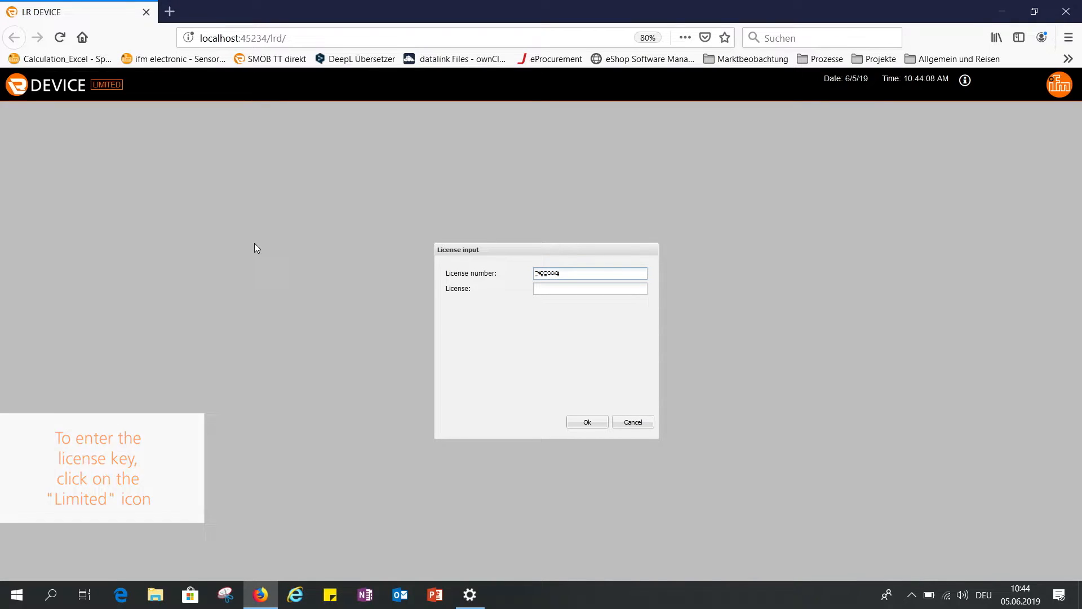
key(Tab)
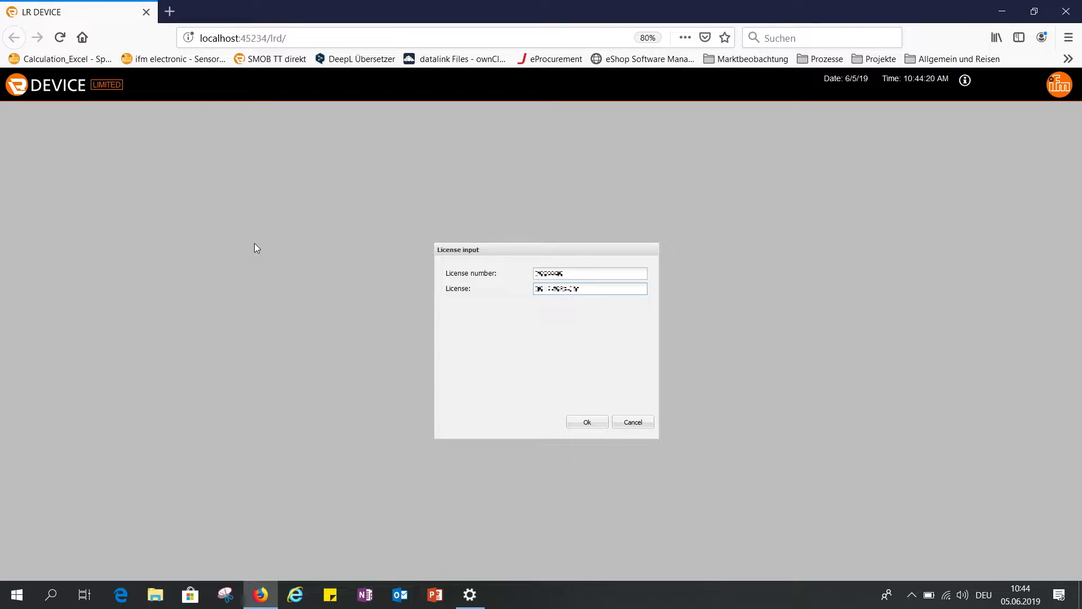
click(587, 423)
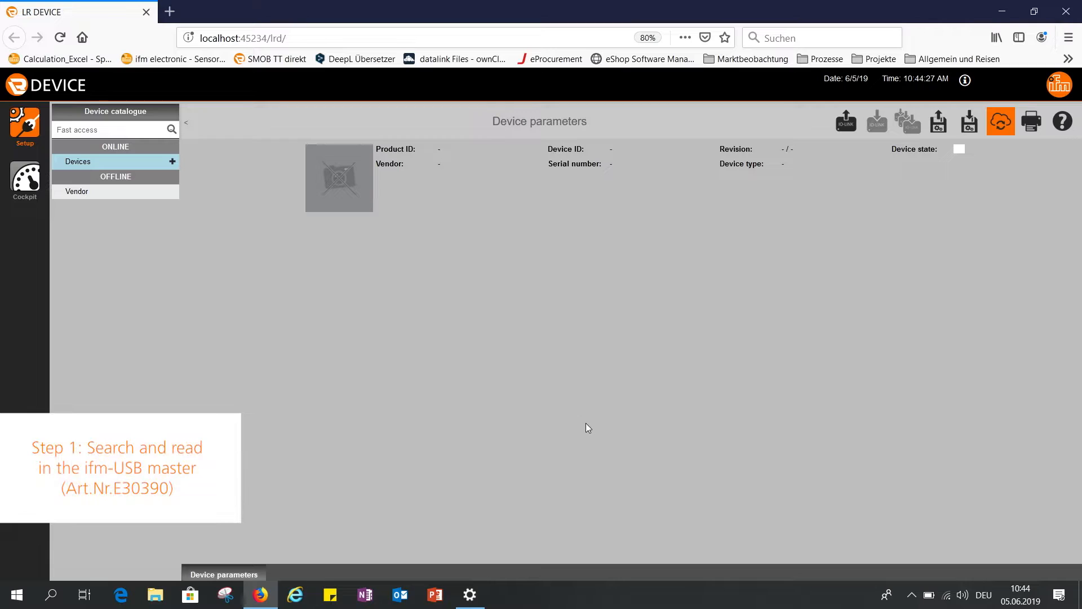
Step: Search for connected devices, finding the O5D100 on USB and the AL1300 at 169.254.11.177
click(846, 122)
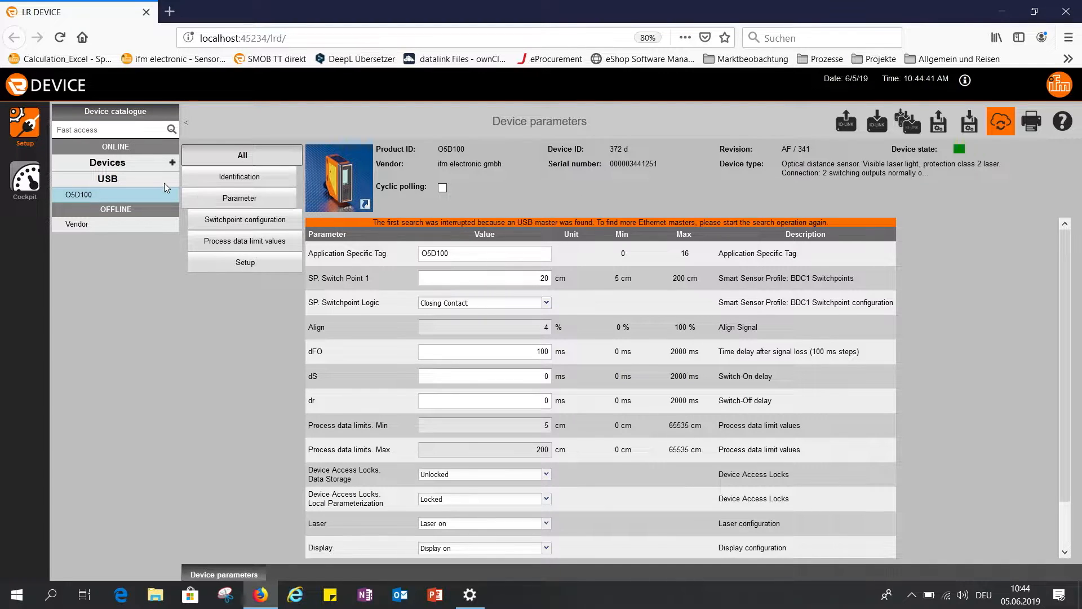
click(99, 169)
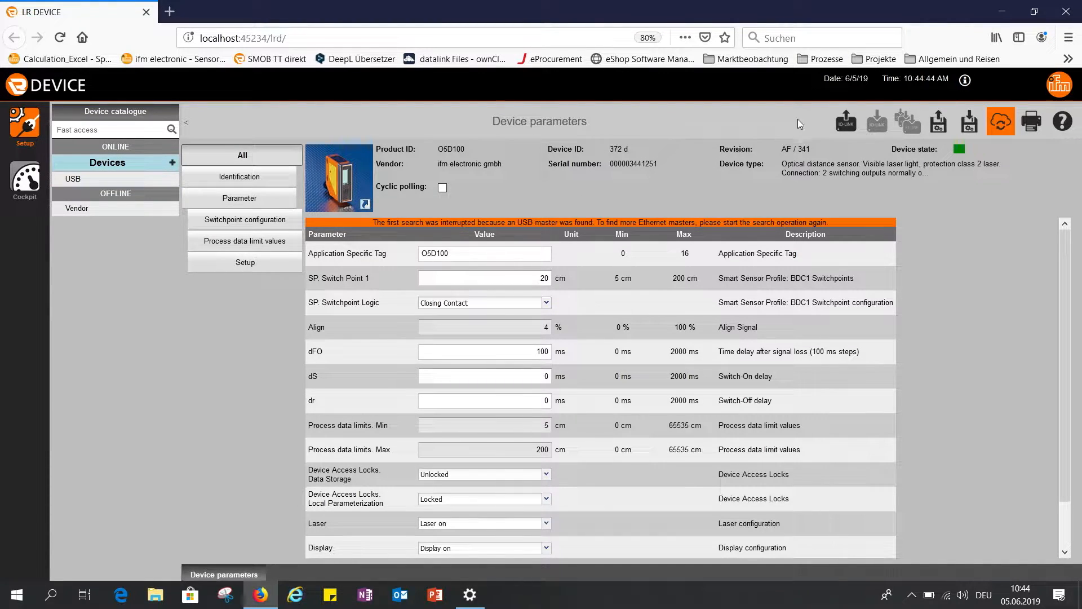
click(850, 123)
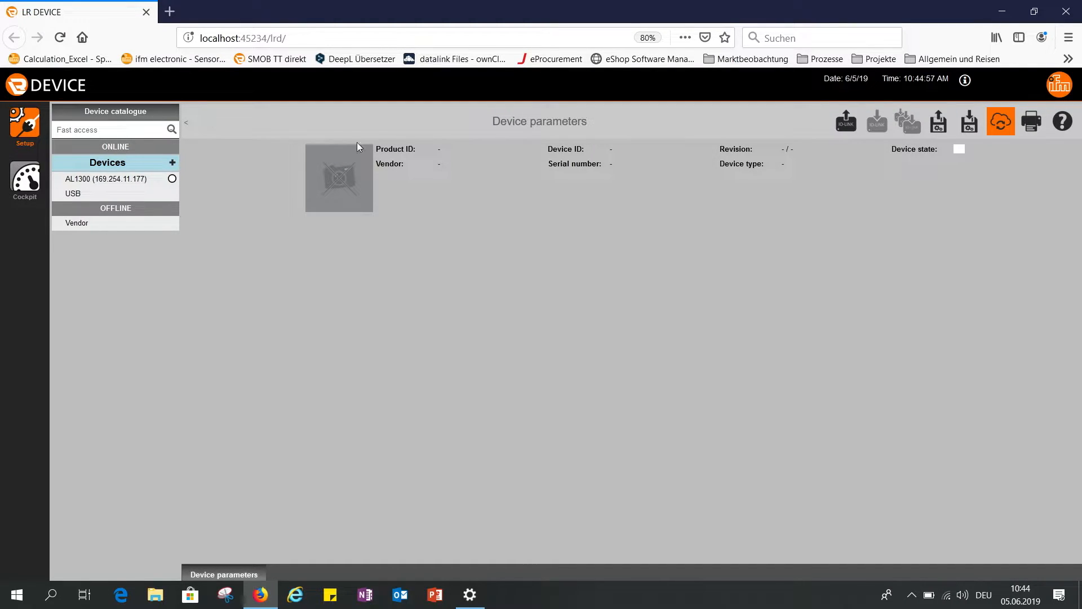
Step: Give the AL1300 master IP 192.168.0.130 and subnet mask 255.255.255.0, written to the device
click(134, 183)
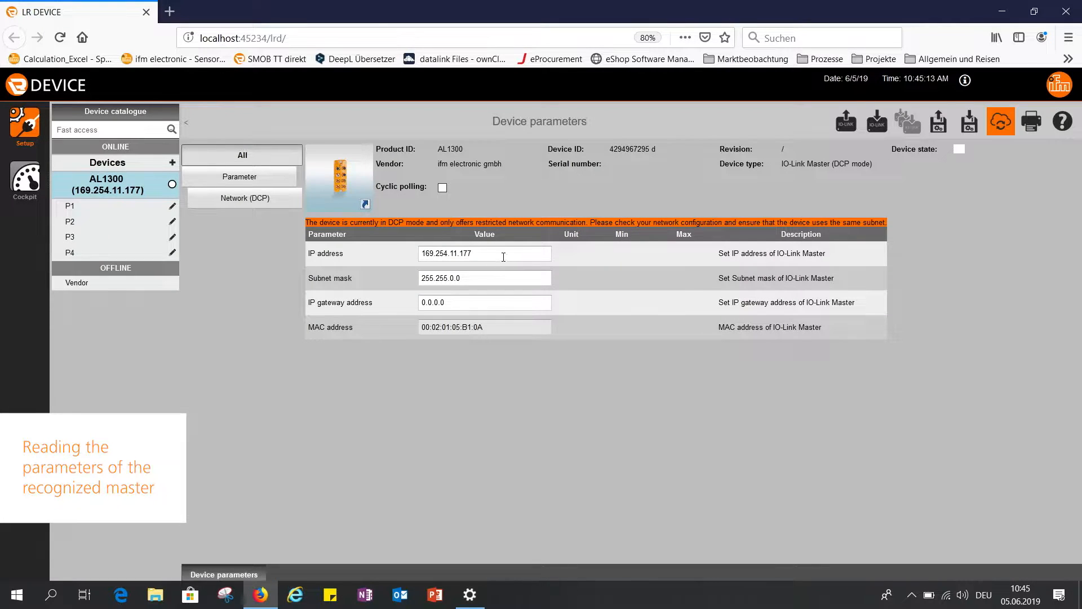
click(504, 256)
text(192.168.0.130)
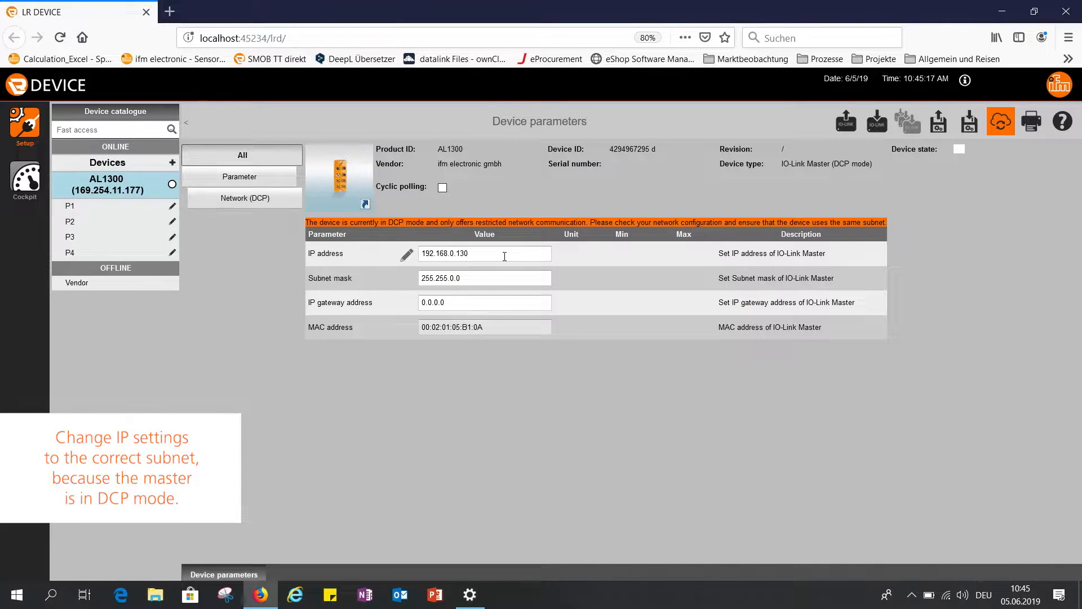
key(Tab)
text(255.255.255.0)
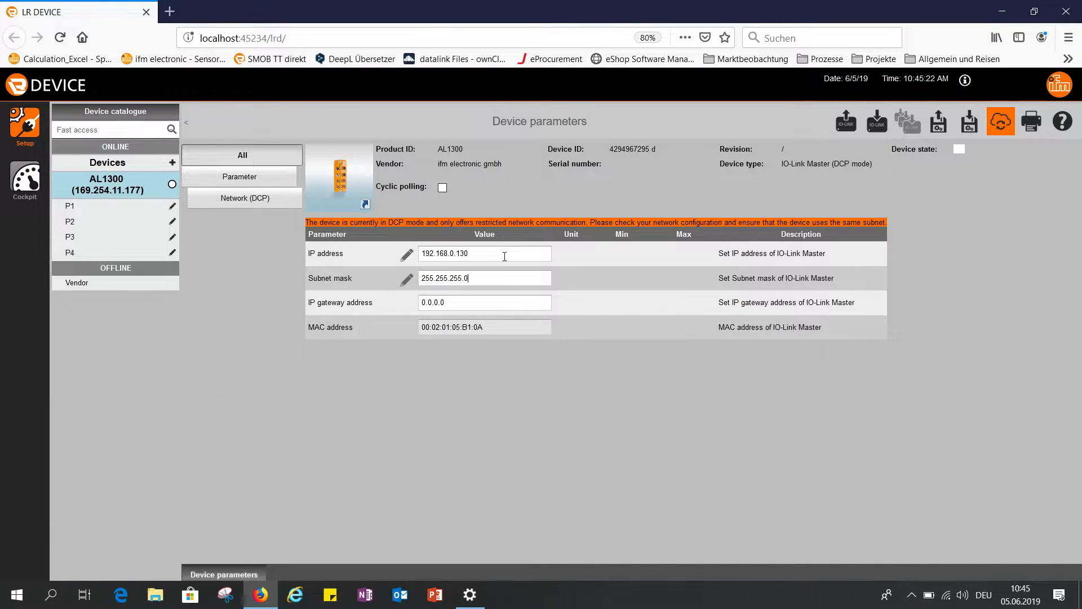
click(874, 129)
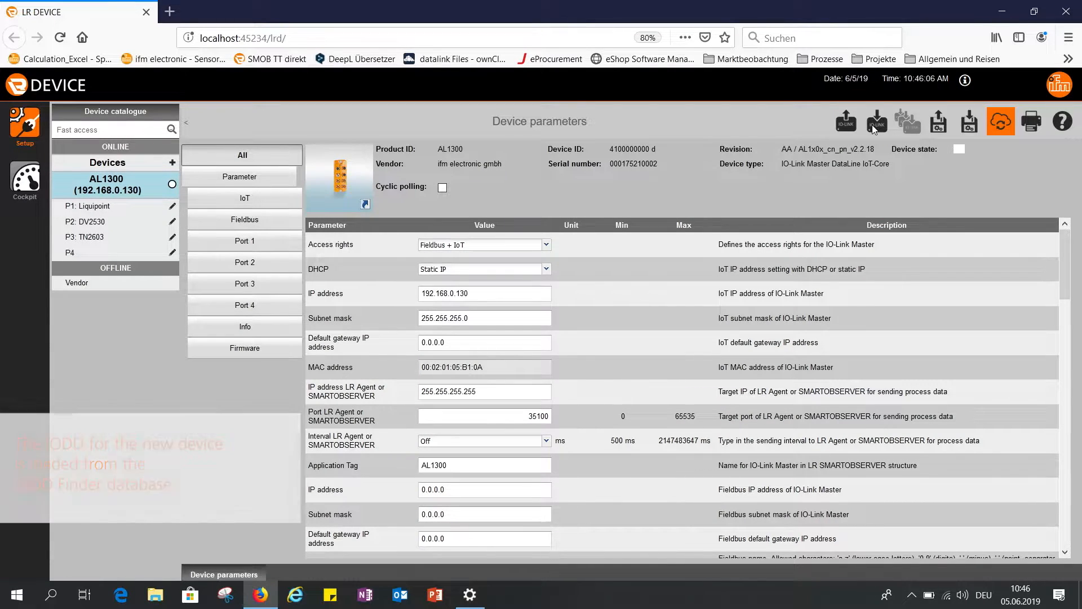
Step: Fetch the port-1 Liquipoint's missing IODD online, then open the USB O5D100's ifm product page
click(97, 207)
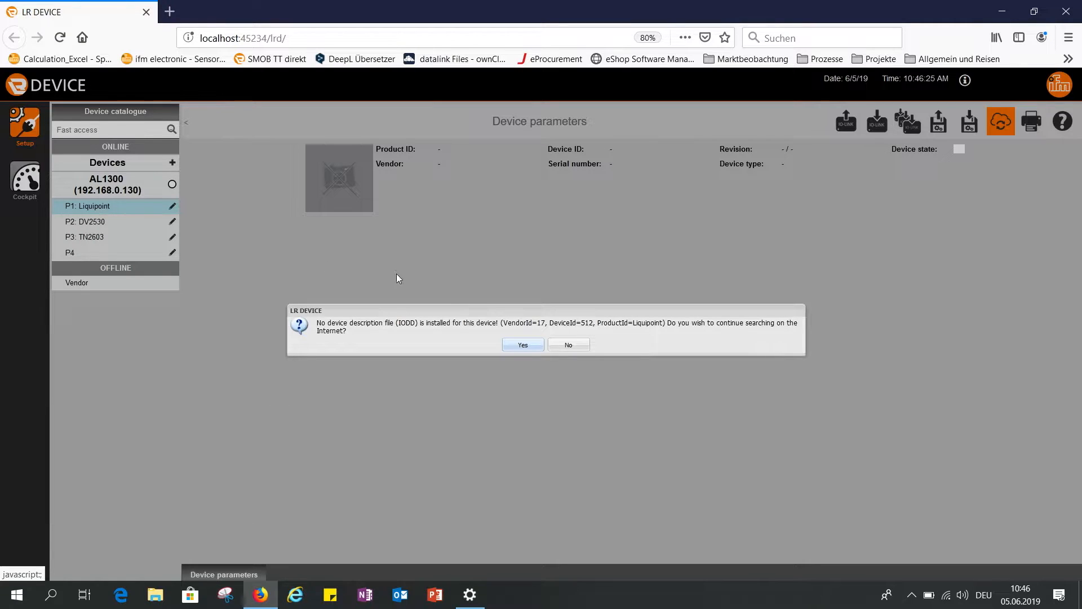
click(523, 346)
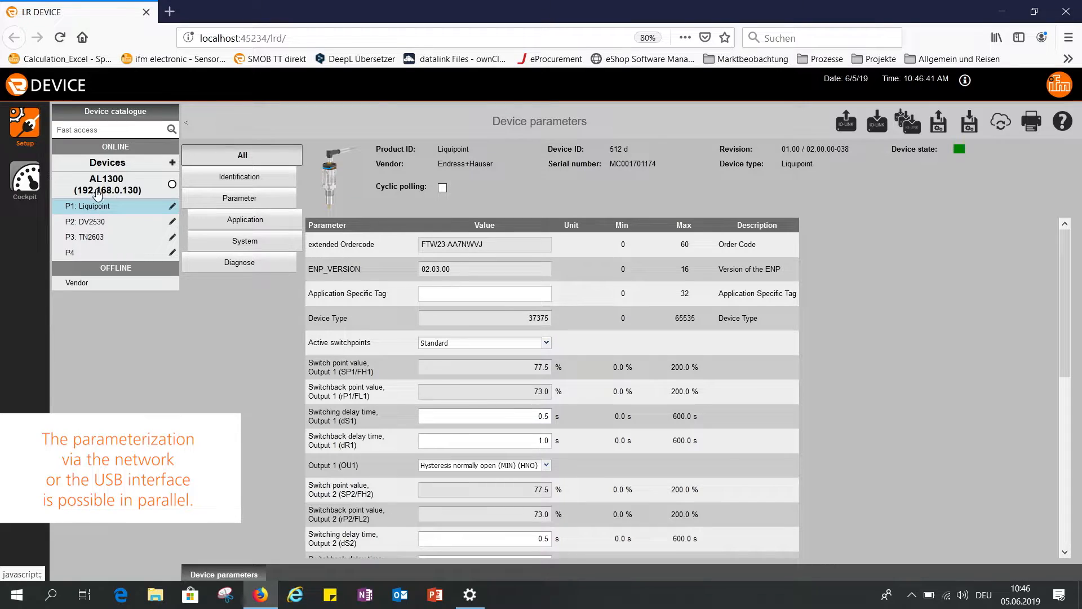
click(106, 165)
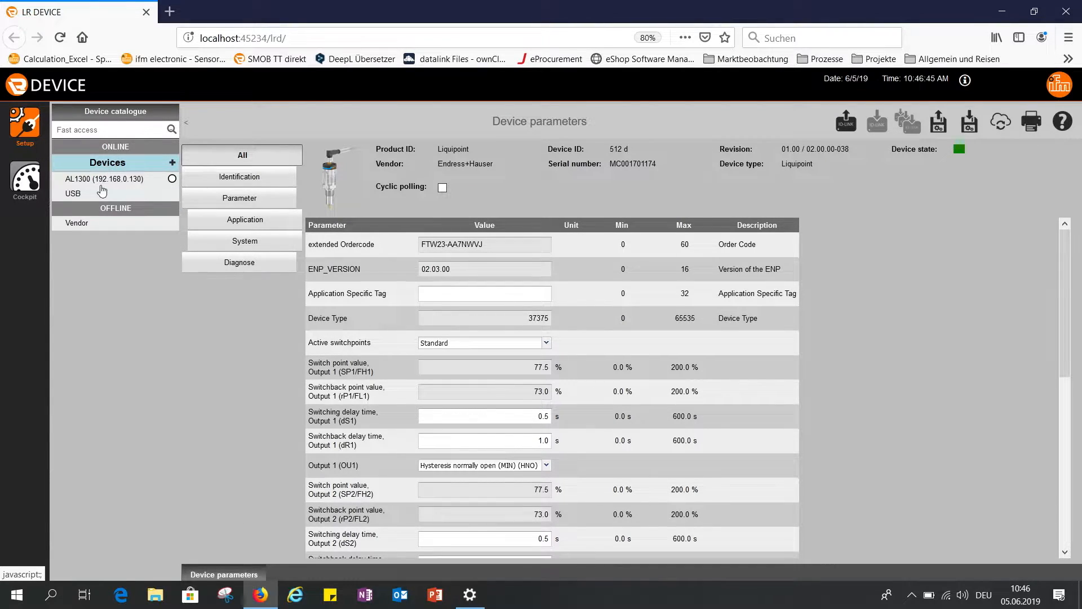
click(71, 194)
click(76, 196)
click(339, 177)
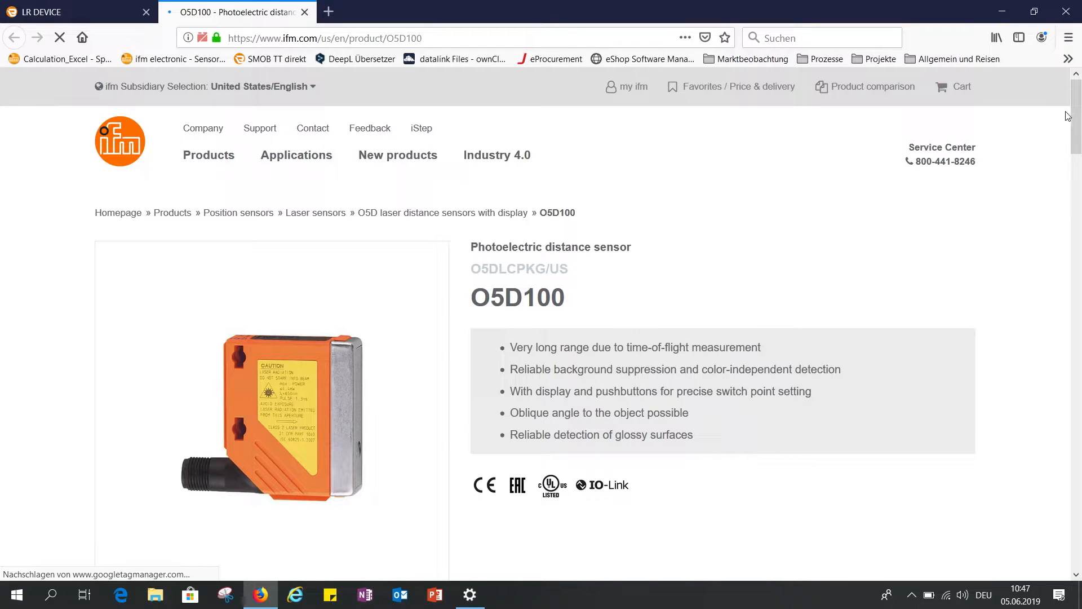
Step: Open the O5D100 PDF data sheet from the product page in Adobe Acrobat Reader DC
drag(1077, 108, 1077, 308)
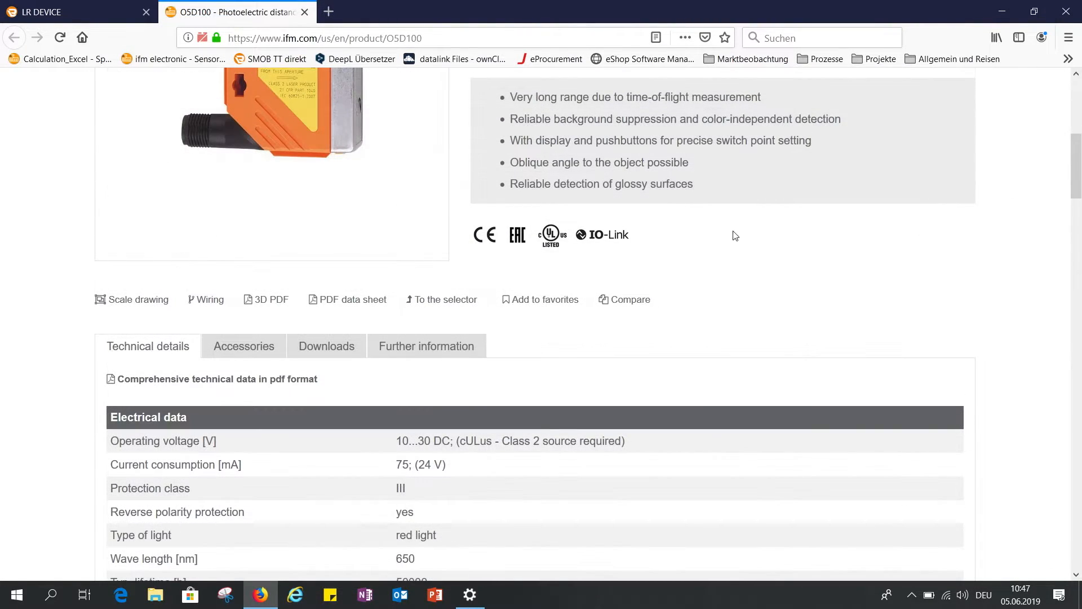
click(339, 307)
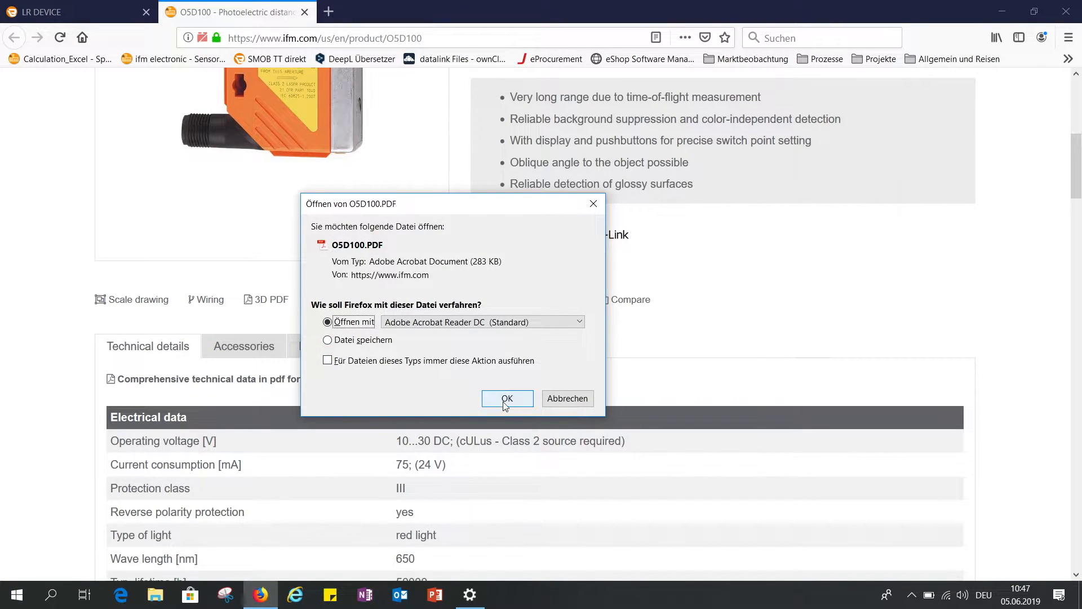
click(508, 401)
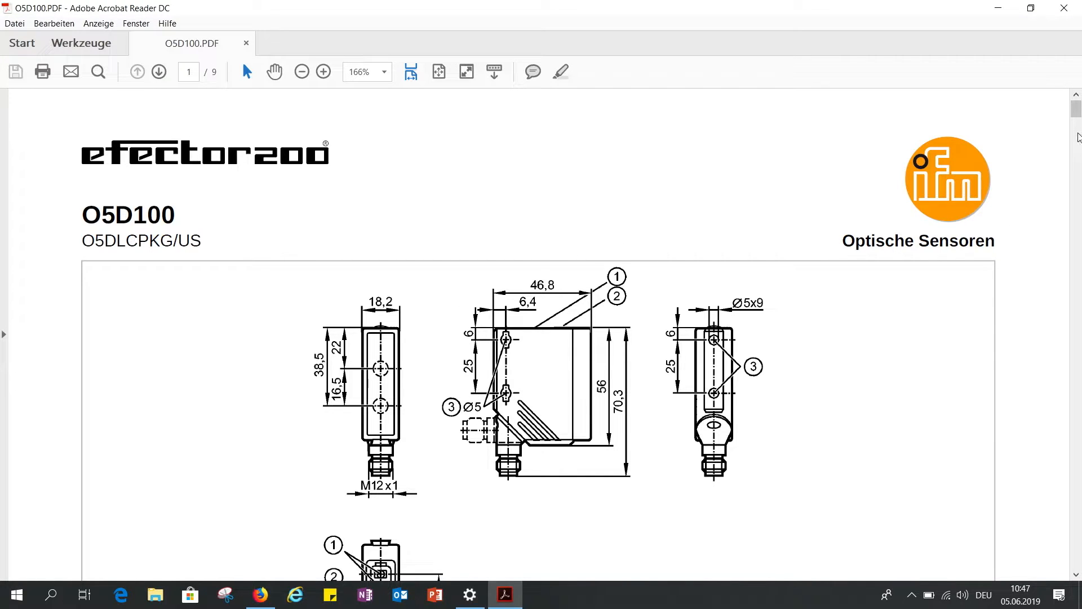
Step: Scroll through the O5D100 data sheet, then close Acrobat Reader and the product page tab
drag(1078, 115, 1077, 239)
click(1064, 8)
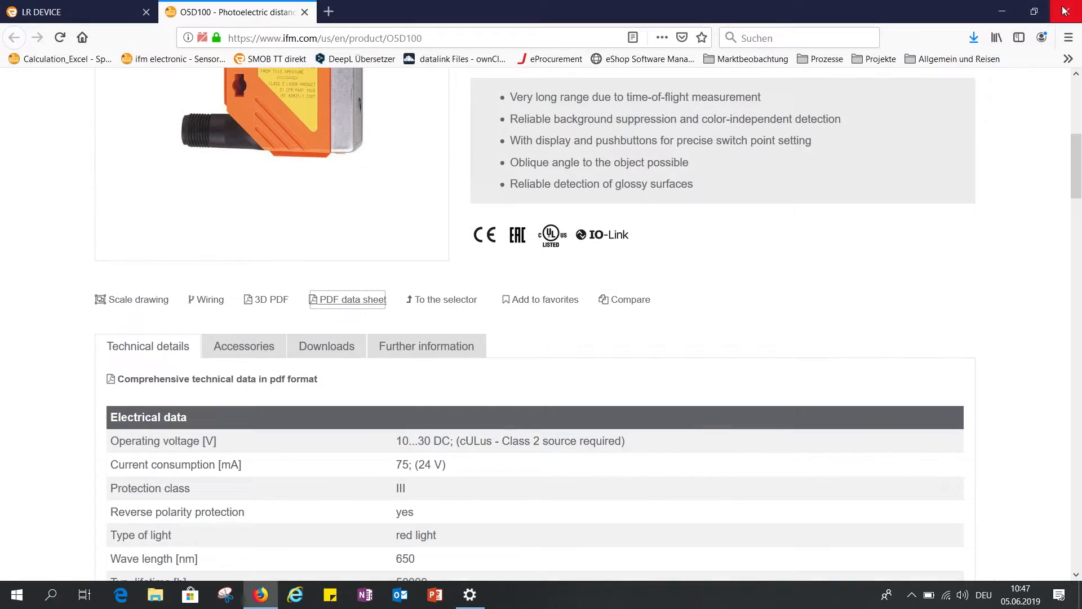
click(304, 12)
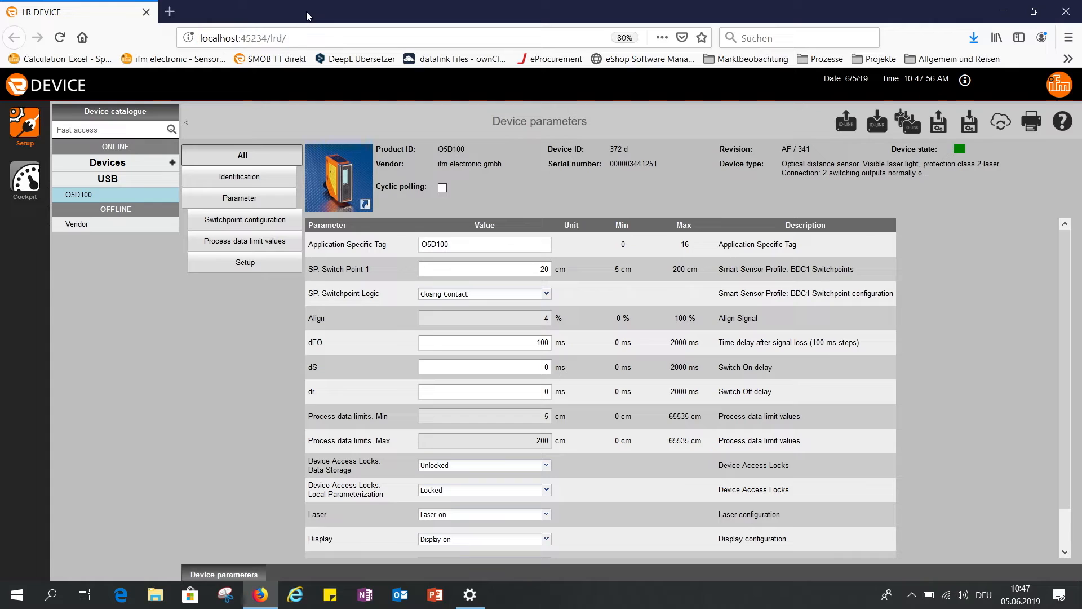
click(31, 185)
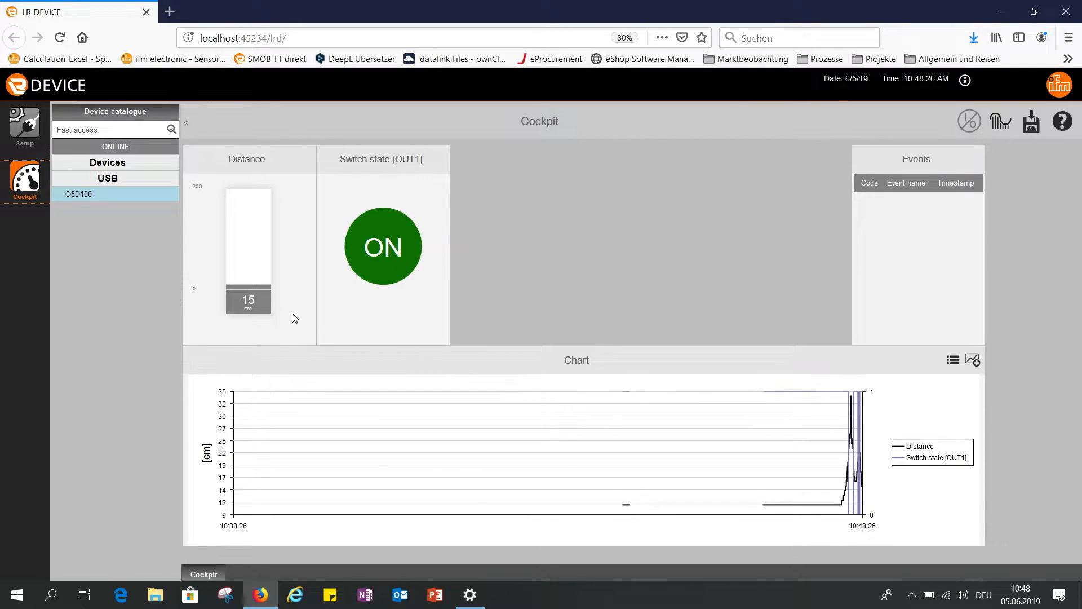
click(26, 128)
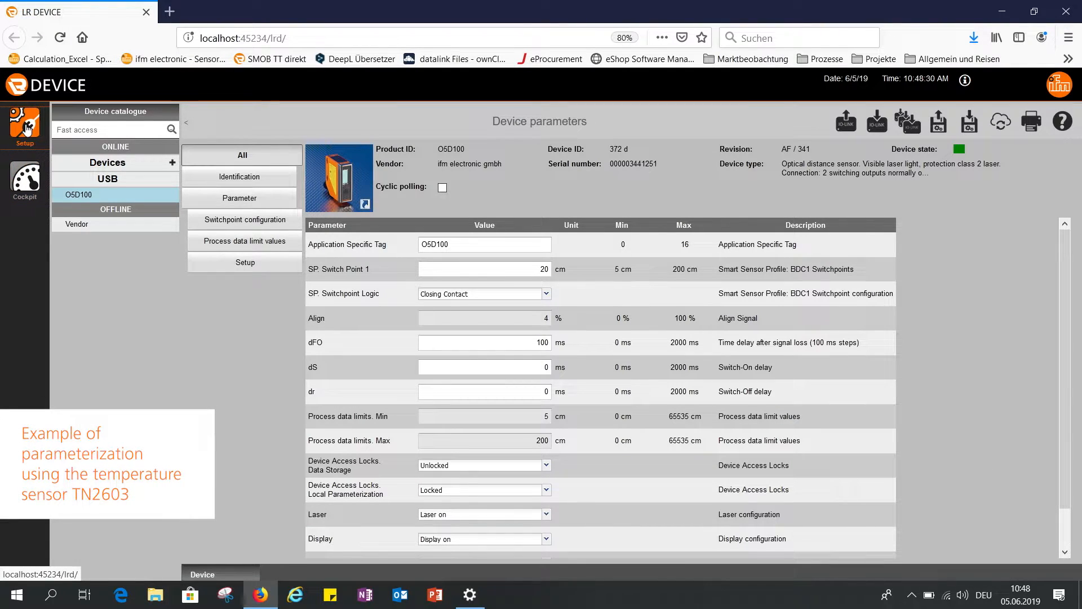
Step: Show the sensor display settings of the TN2603 on AL1300 port 3
click(99, 168)
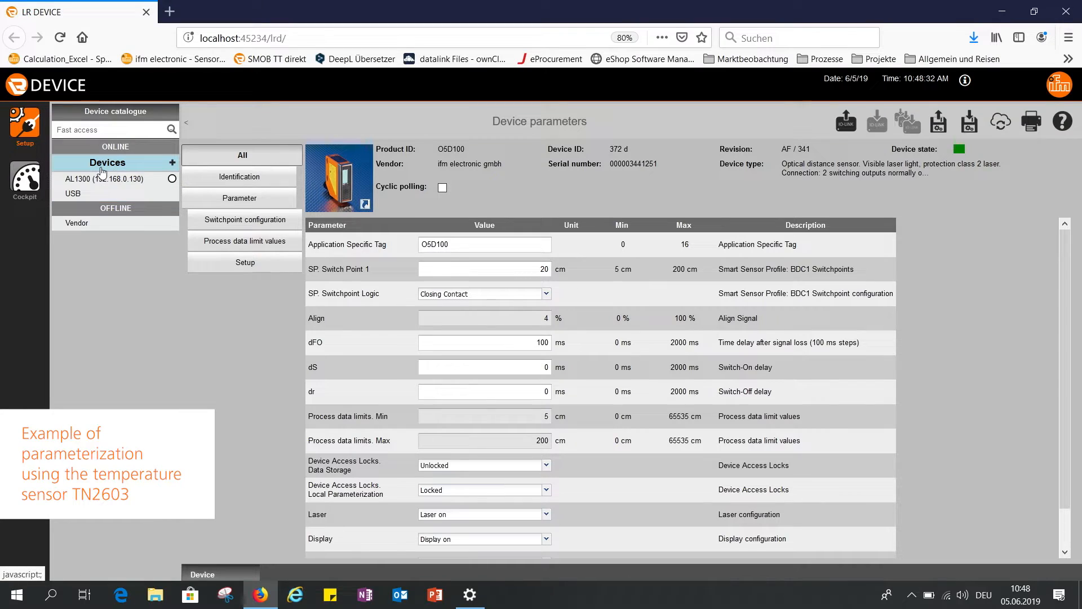
click(98, 178)
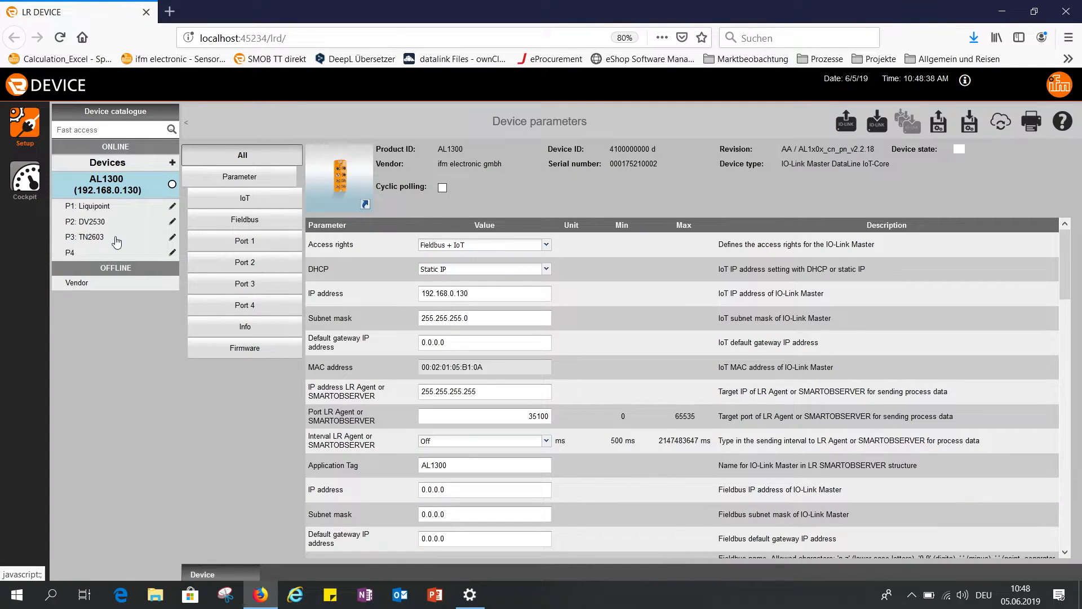
click(116, 241)
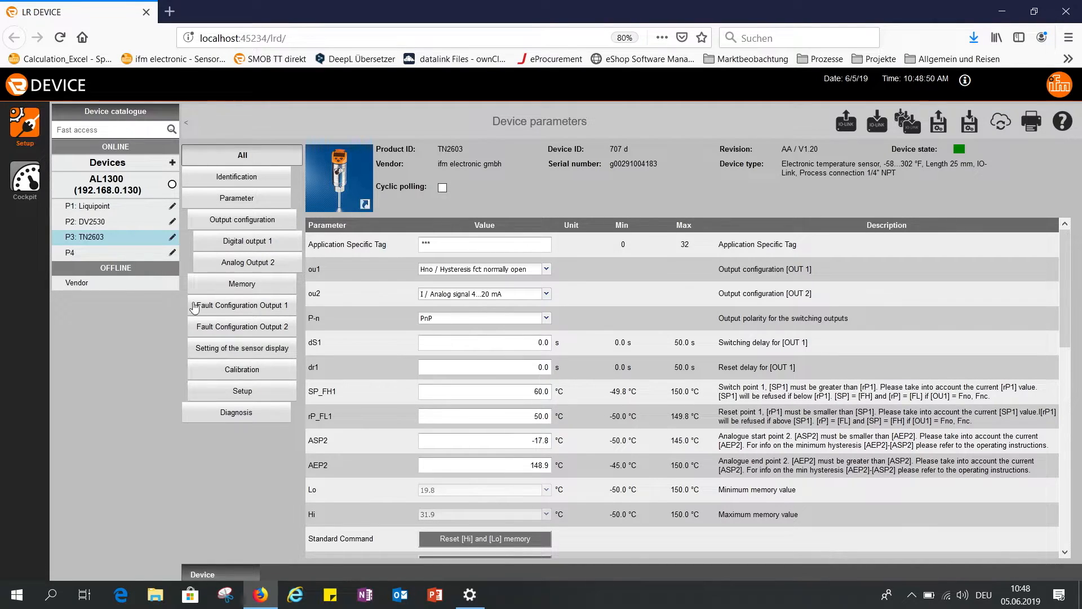
click(269, 350)
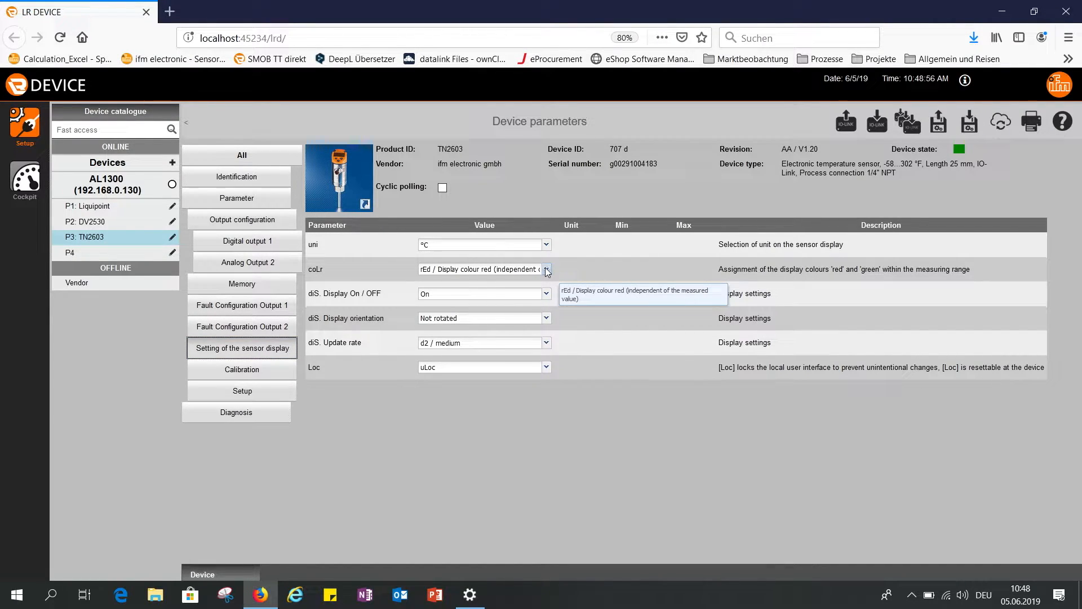
Step: Keep coLr at rEd, write the display settings to the TN2603, and list all its parameters
click(547, 270)
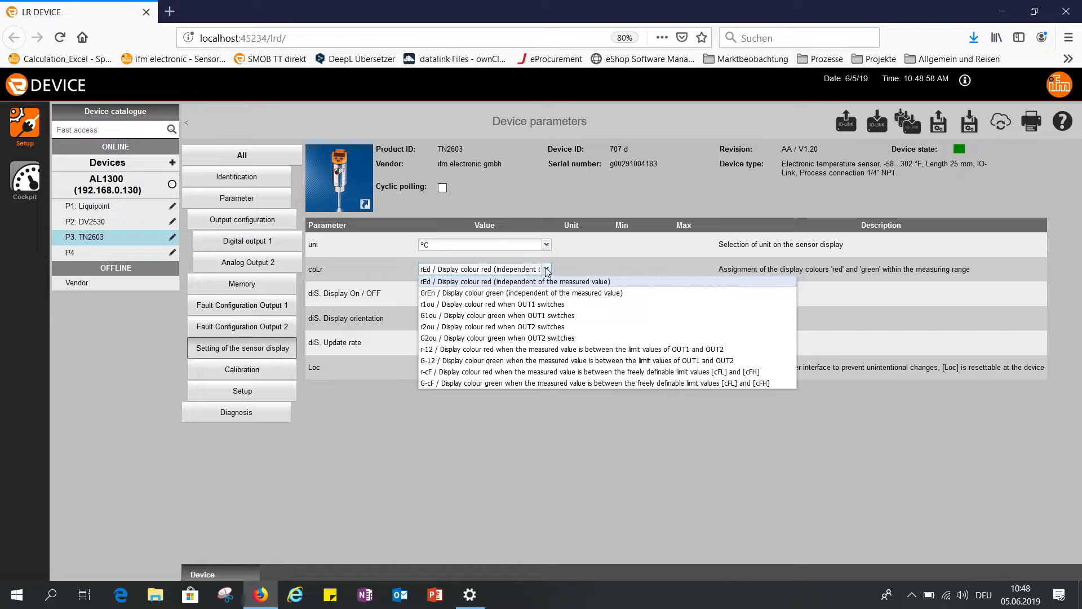
click(576, 283)
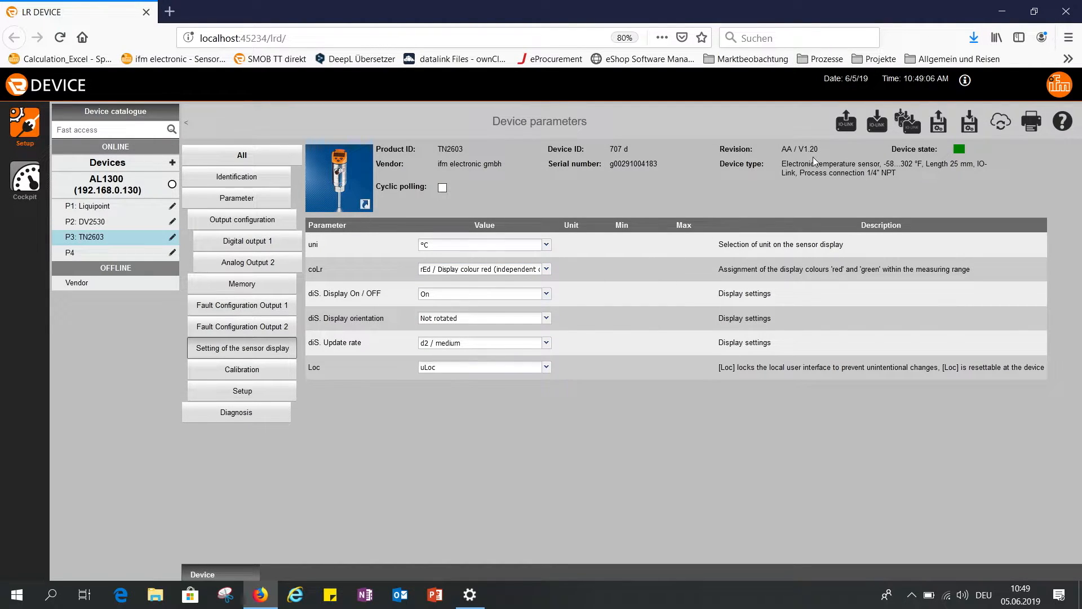
click(873, 123)
click(271, 159)
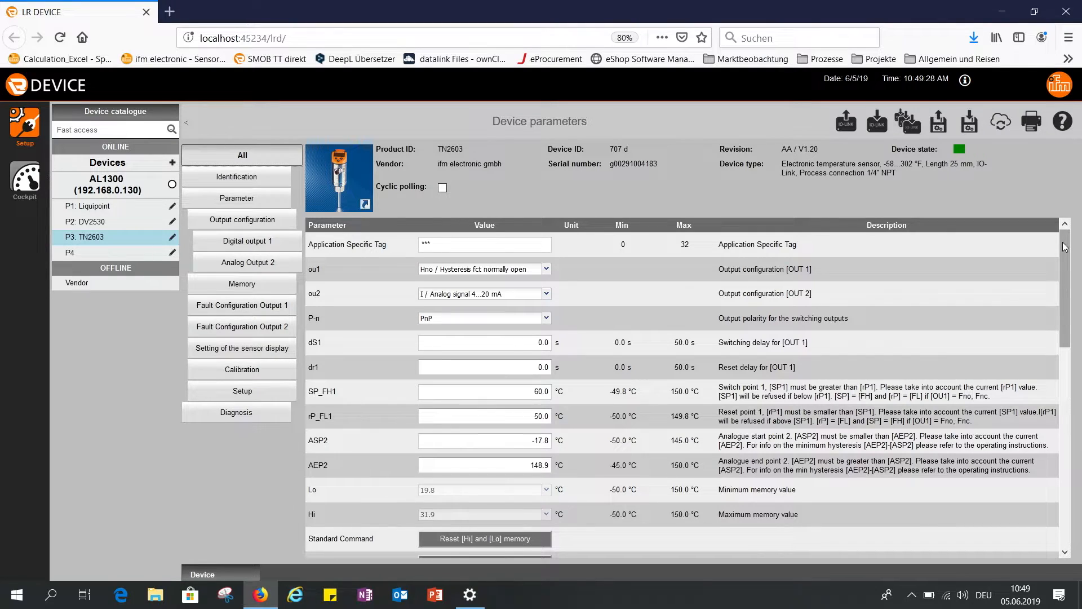
Step: Change the TN2603 display unit to °F, write it to the sensor, and select the DV2530 lamp
drag(1065, 248, 1060, 308)
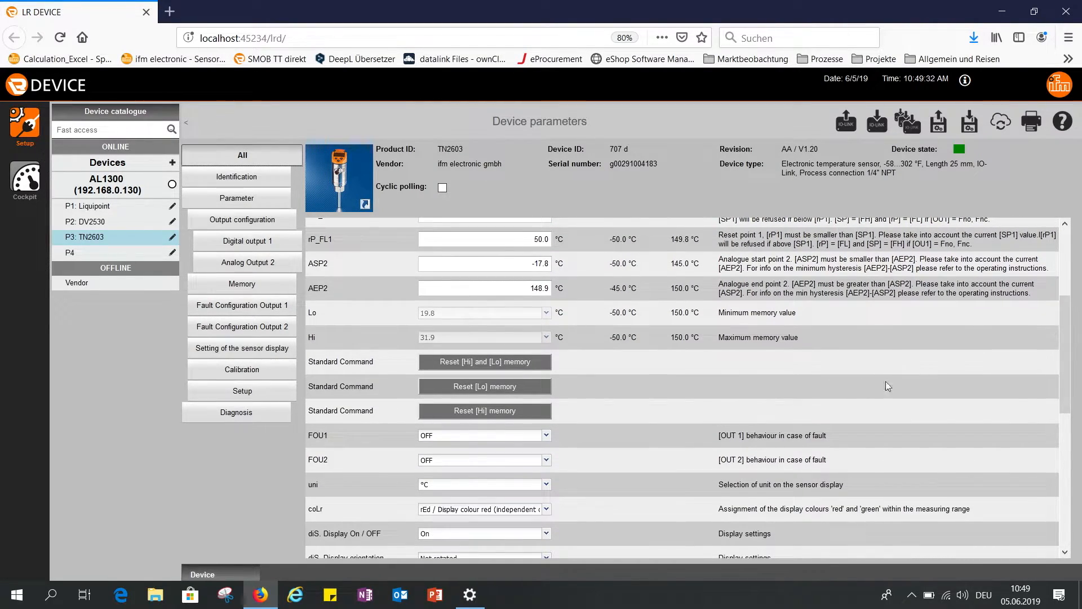
click(547, 484)
click(535, 507)
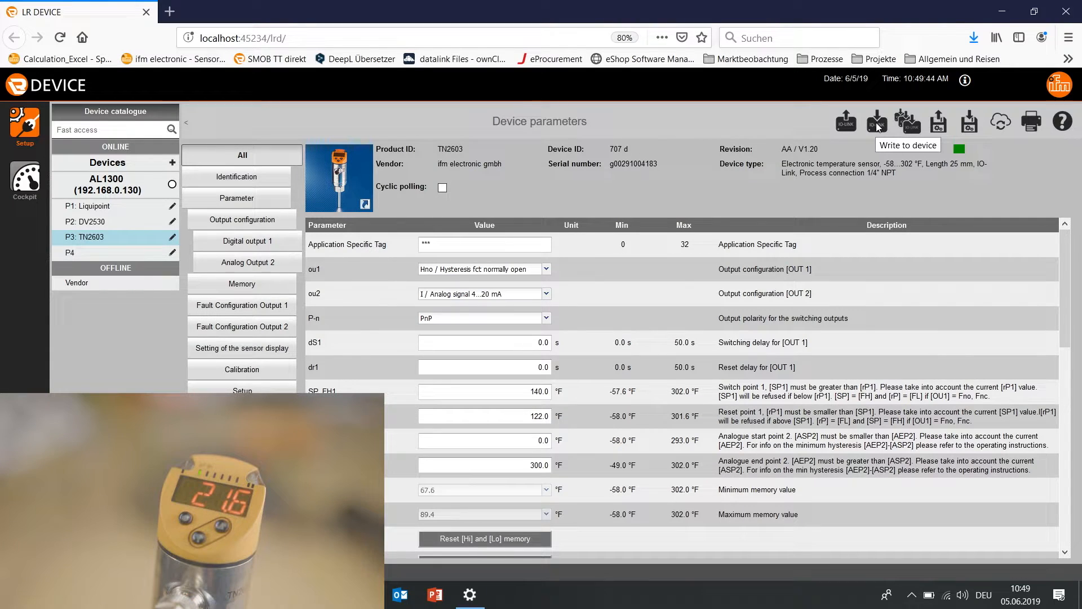
click(878, 127)
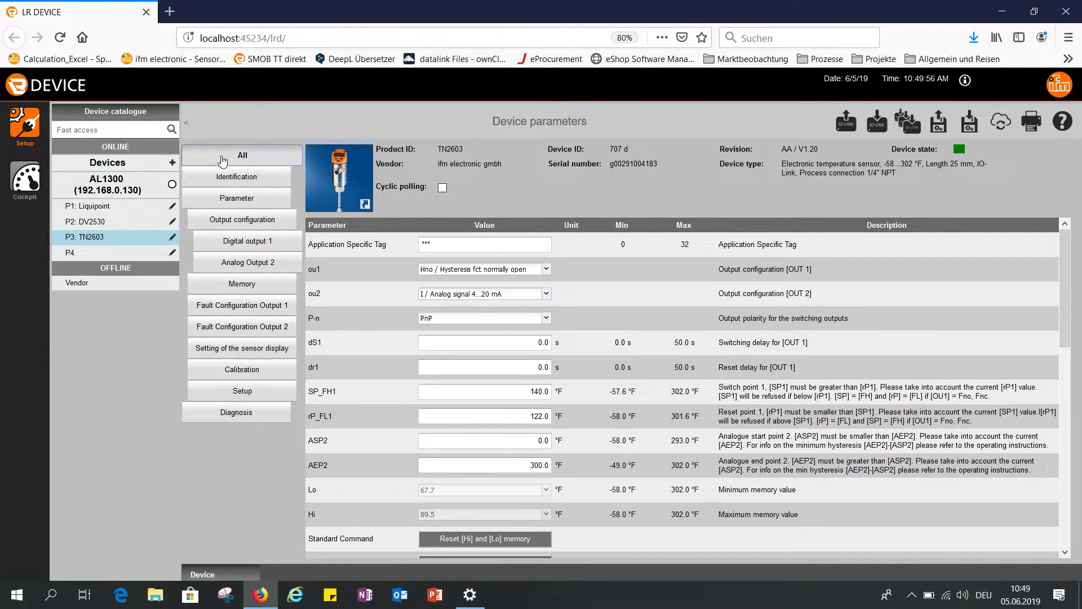
click(88, 223)
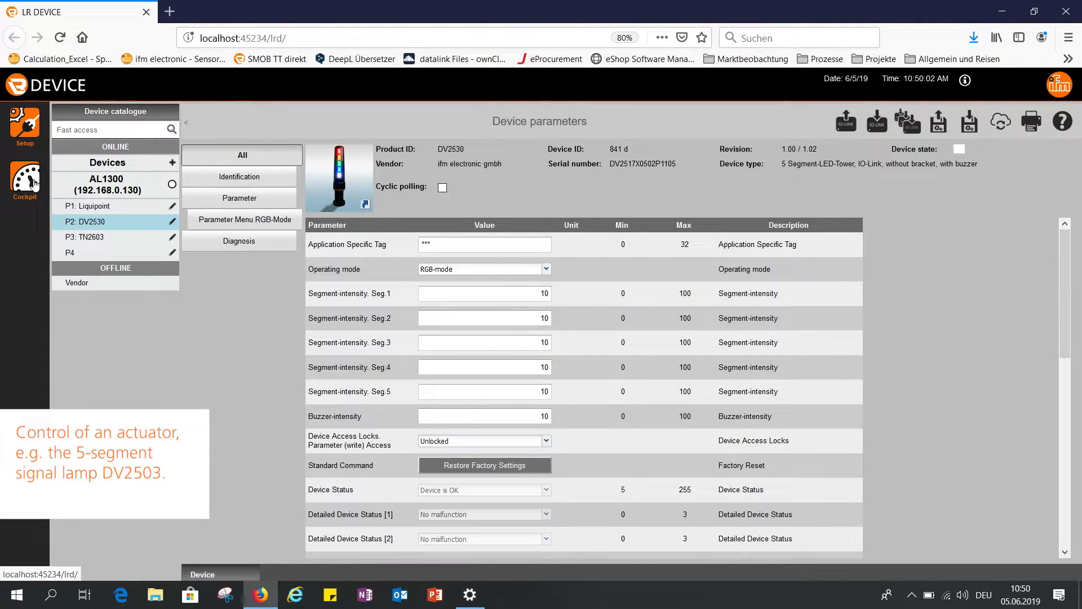
Step: In Cockpit, make segment 1 blink medium blue and segment 2 amber, then write to the lamp
click(34, 183)
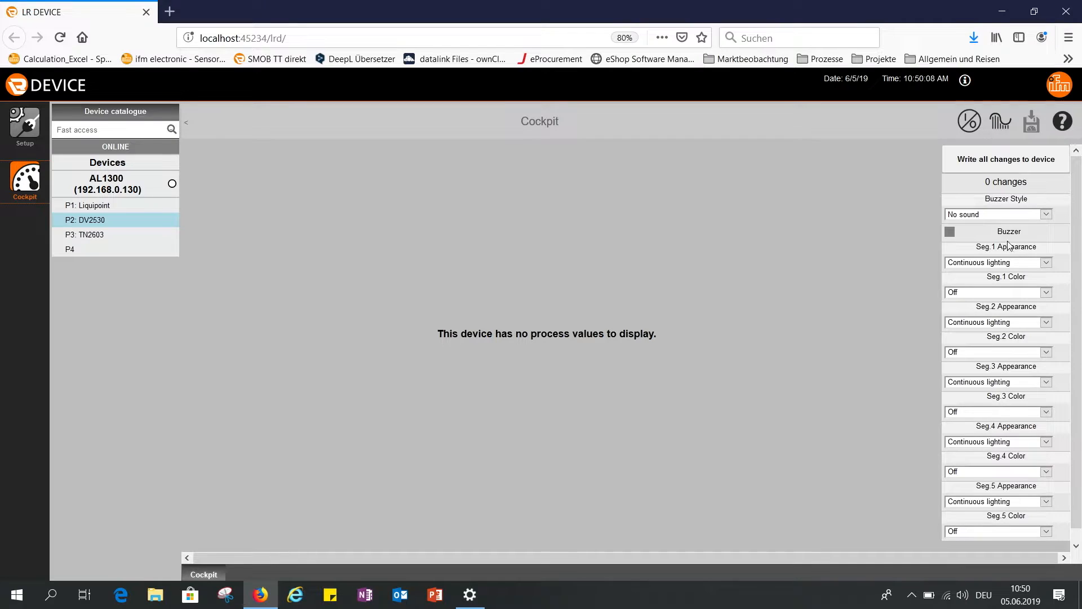
click(1047, 264)
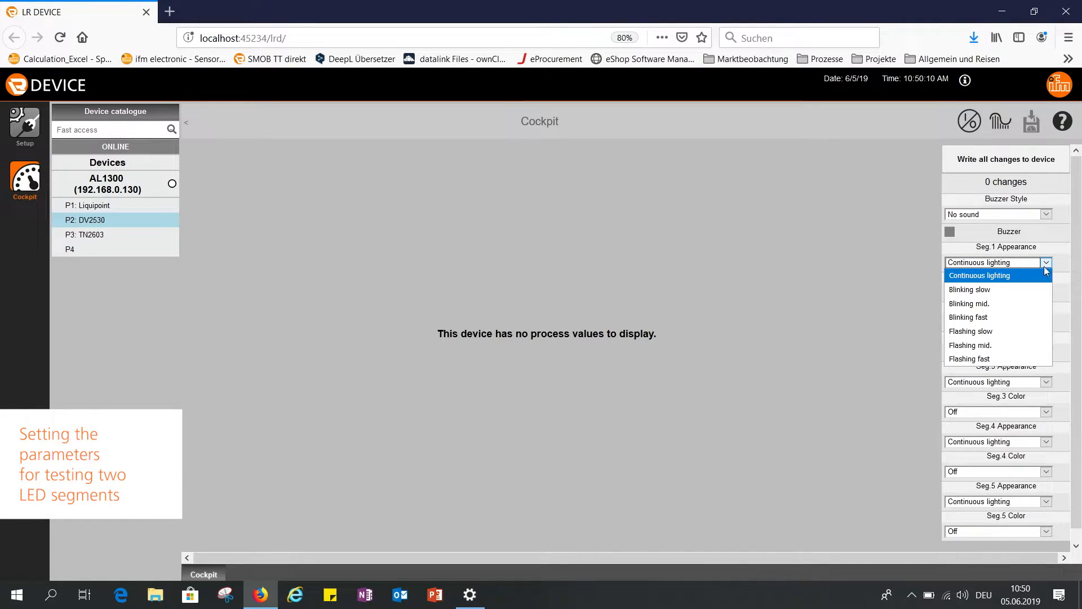
click(1000, 302)
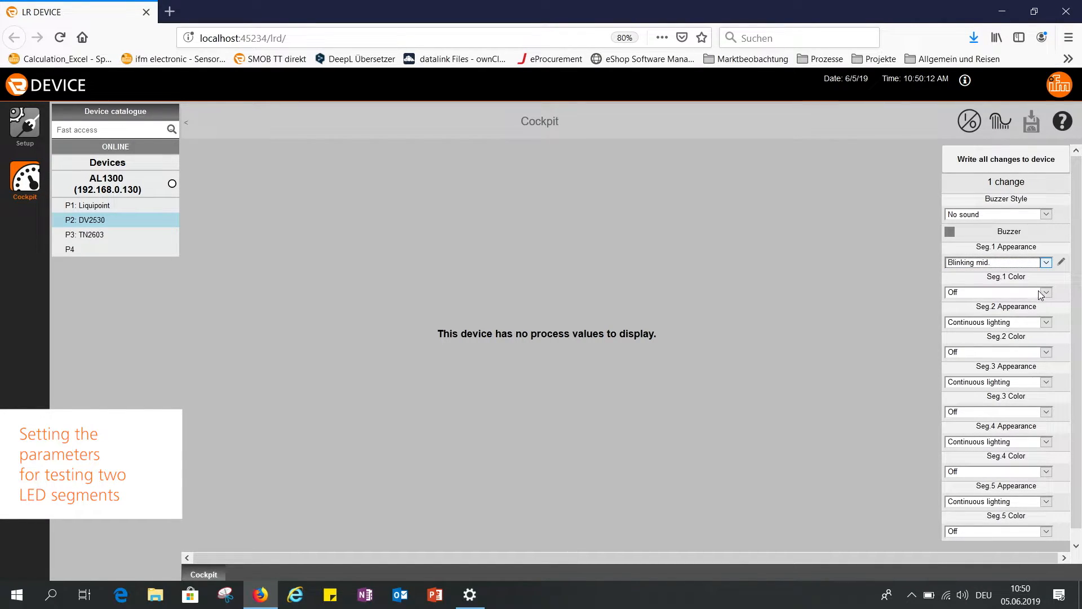
click(1046, 292)
click(1004, 317)
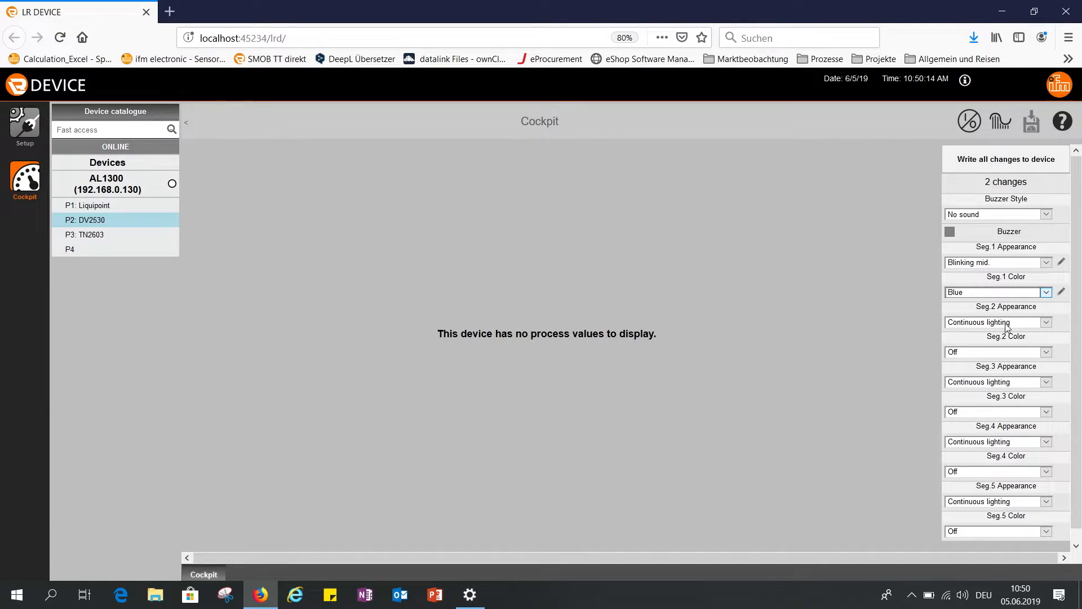
click(1047, 351)
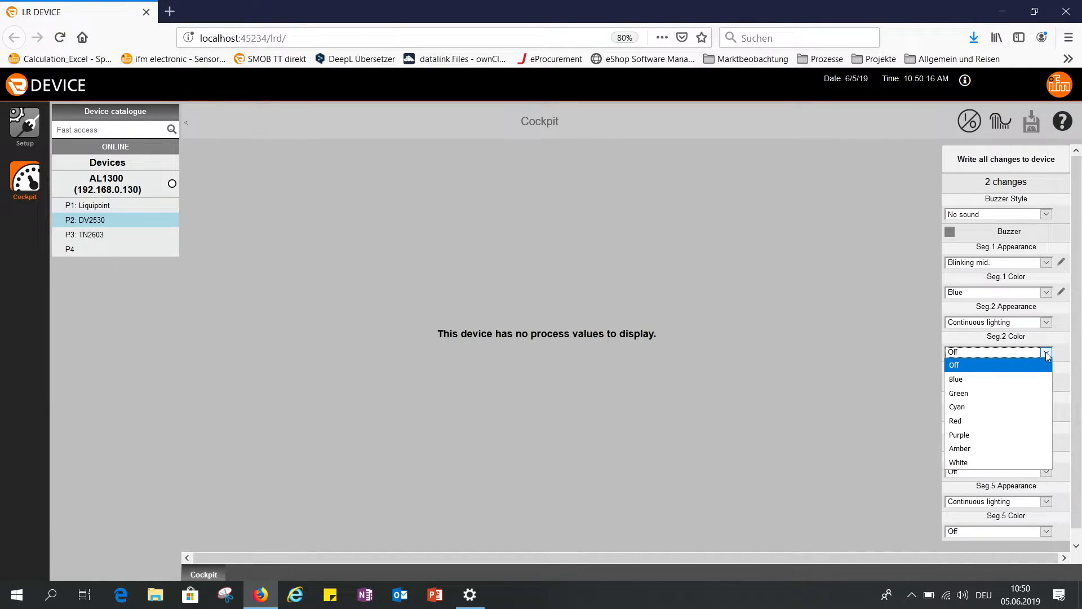
click(1023, 447)
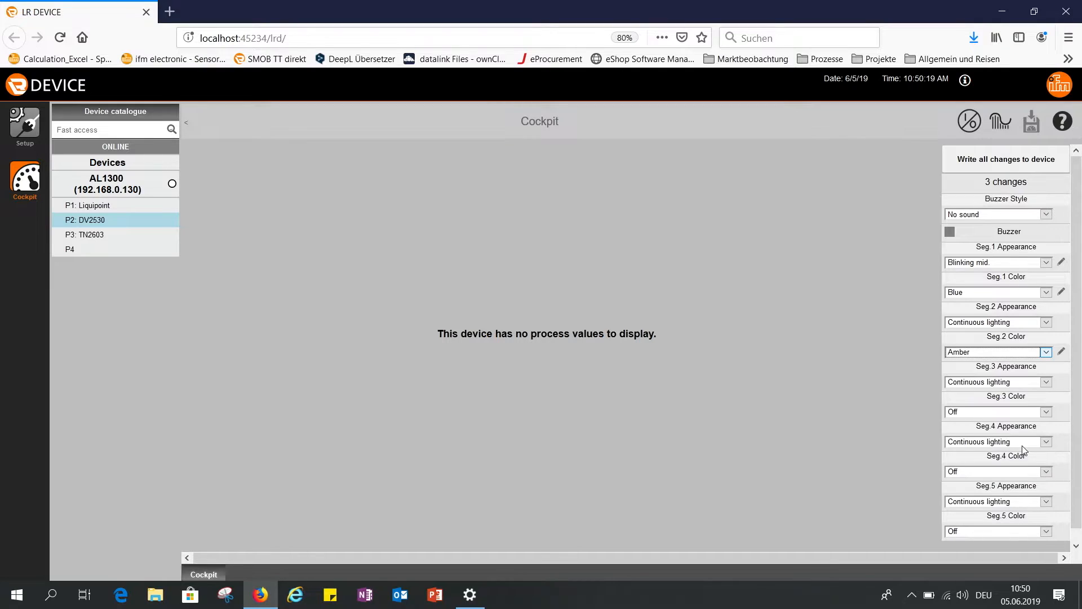
click(1006, 159)
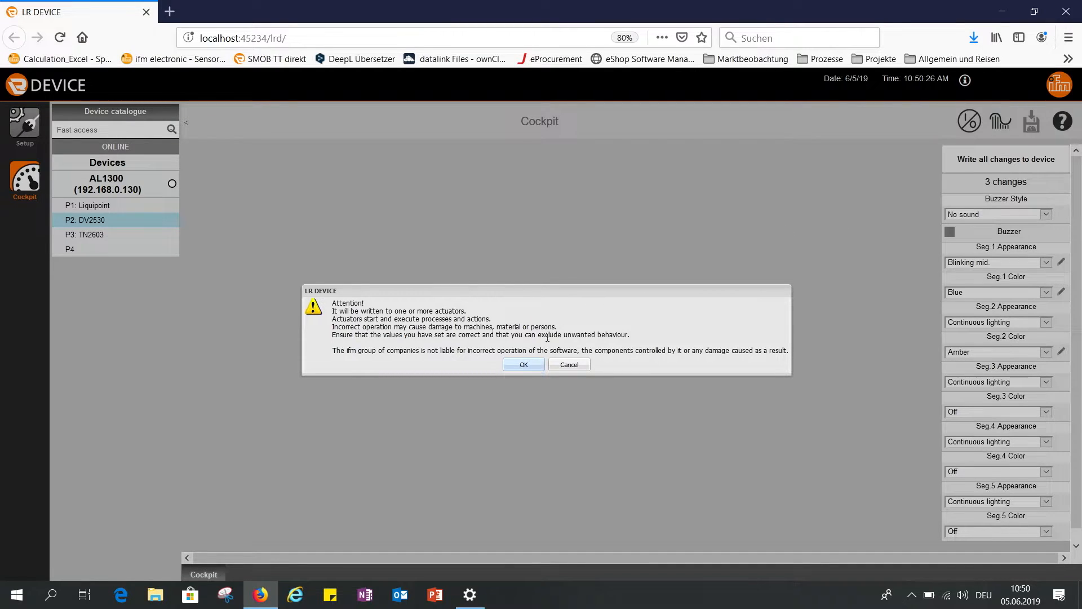
click(530, 366)
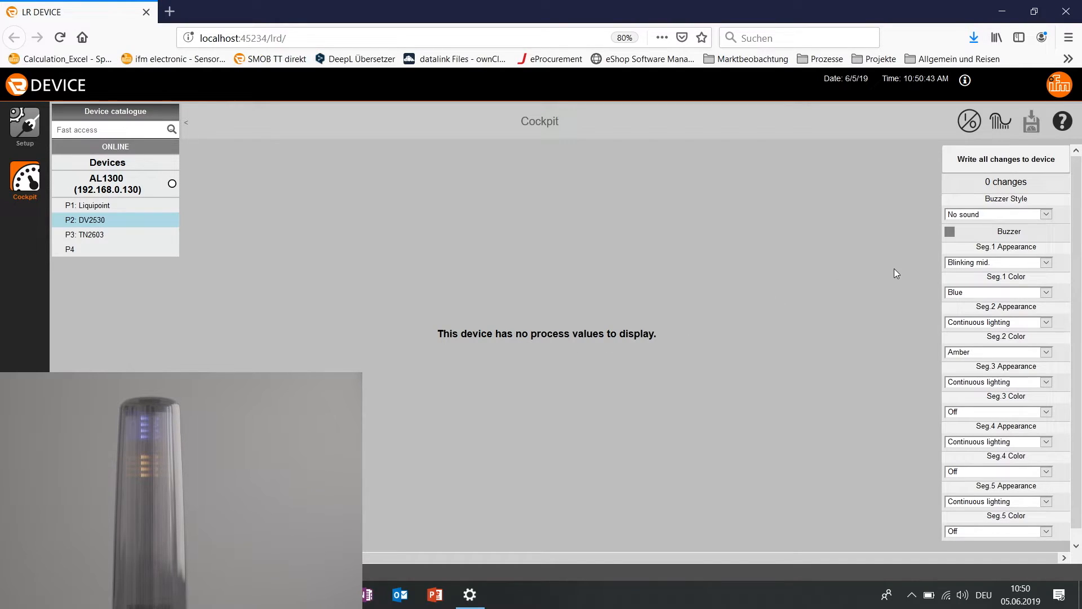
Step: Reset segment 1 to continuous lighting with colour Off and segment 2 to Off, and write again
click(1048, 261)
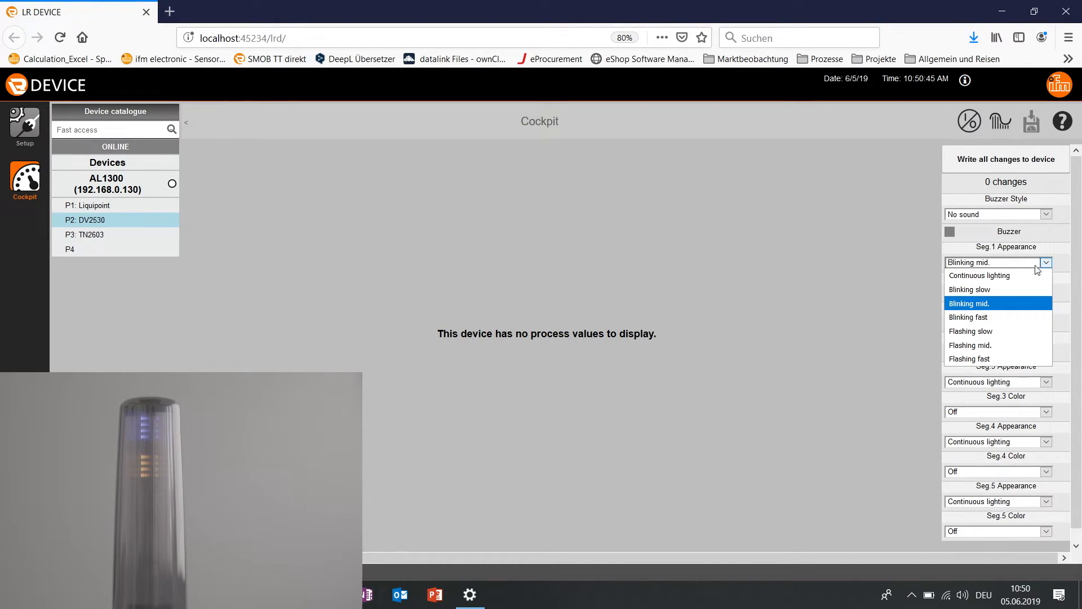
click(1020, 275)
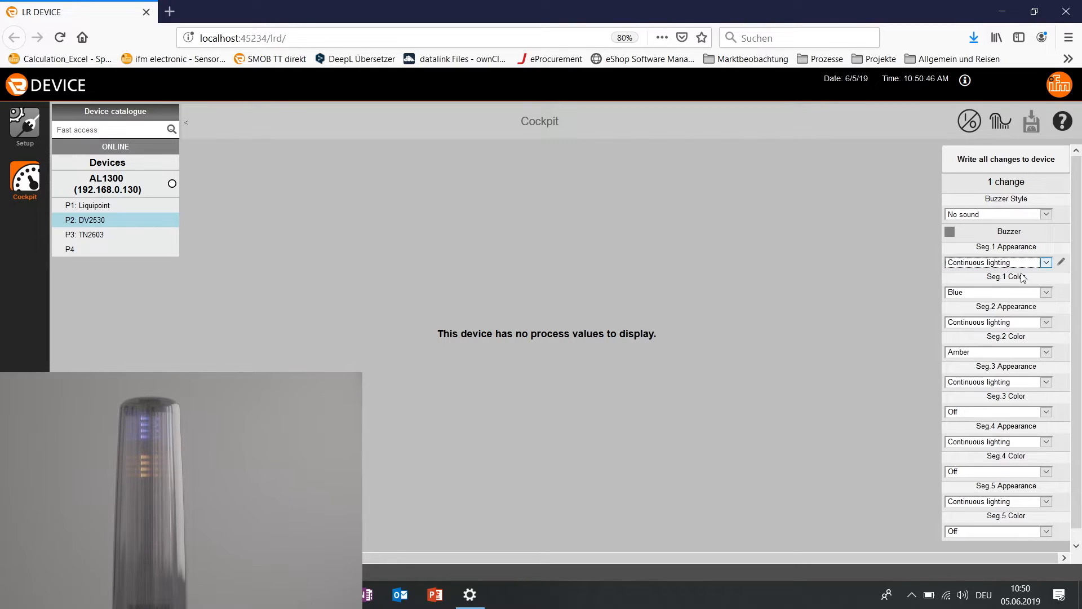
click(1047, 293)
click(1047, 305)
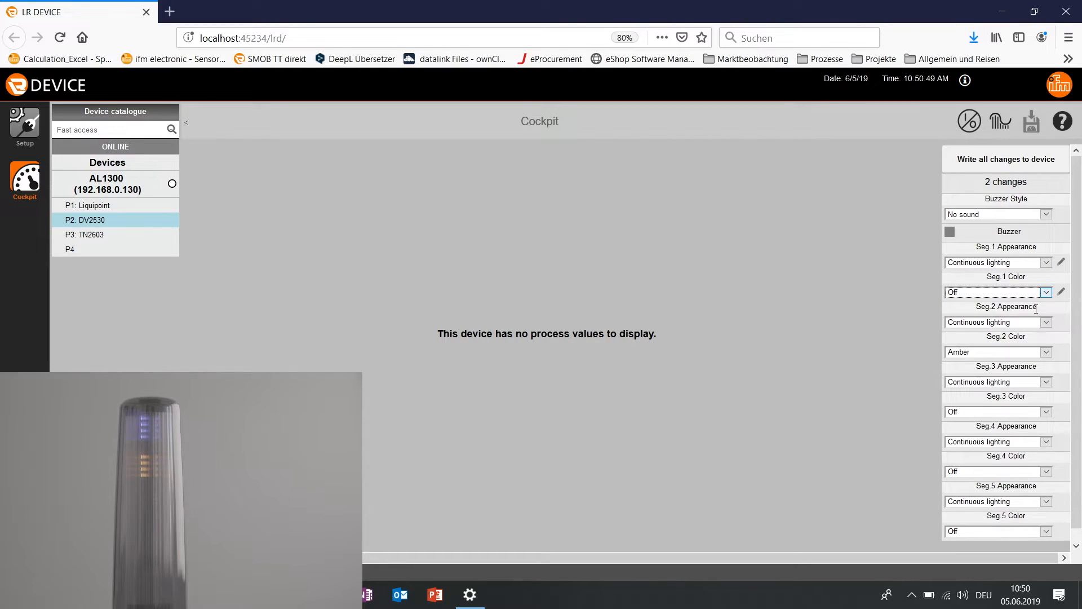
click(1047, 354)
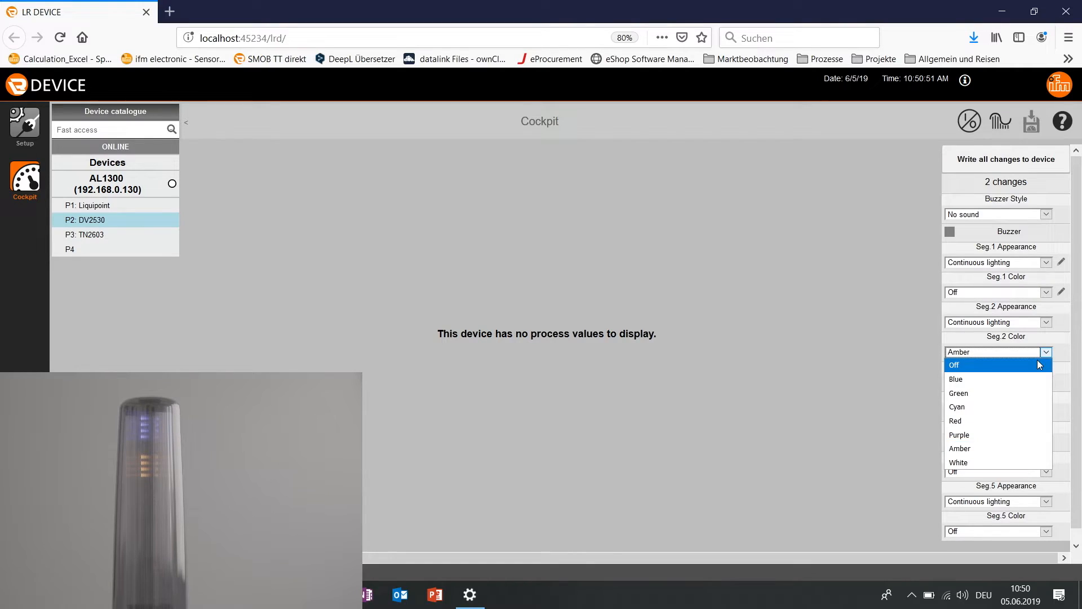
click(1038, 360)
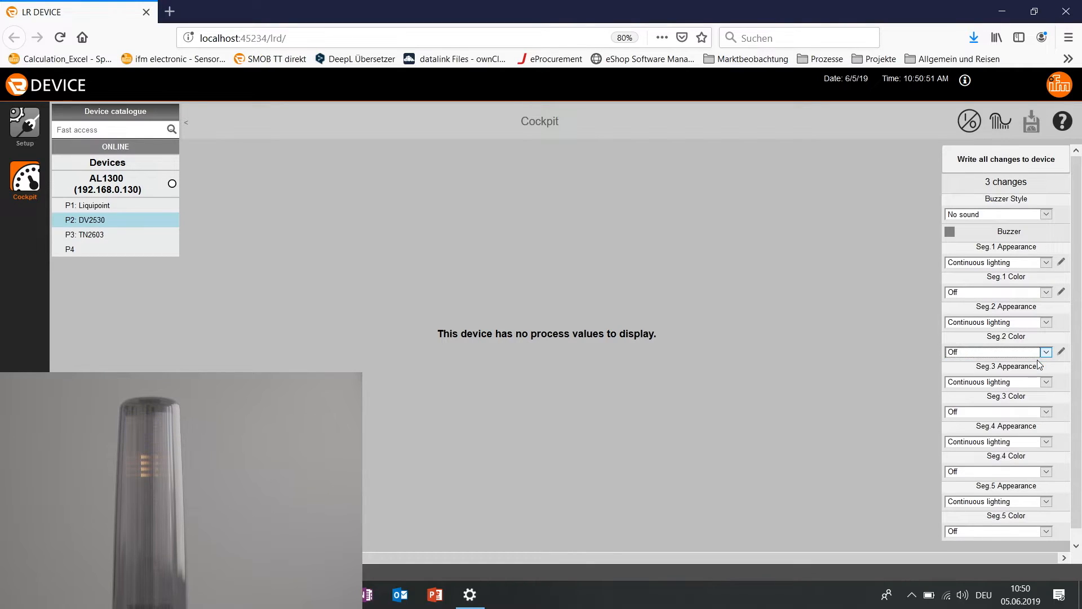
click(1013, 159)
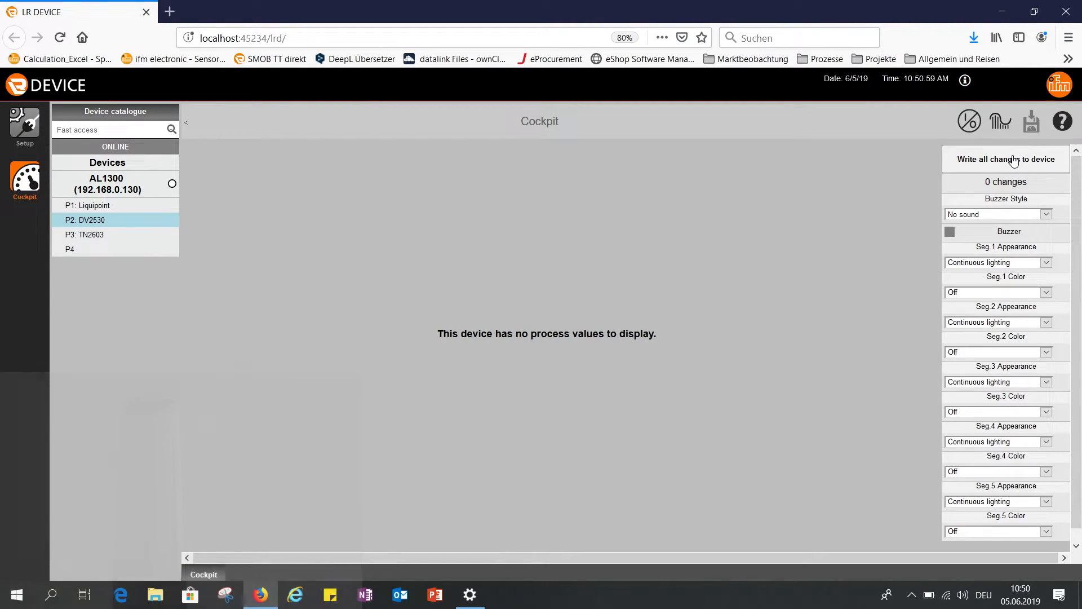
Step: Export the P1: Liquipoint's recorded process values from Cockpit and save the CSV file
click(95, 212)
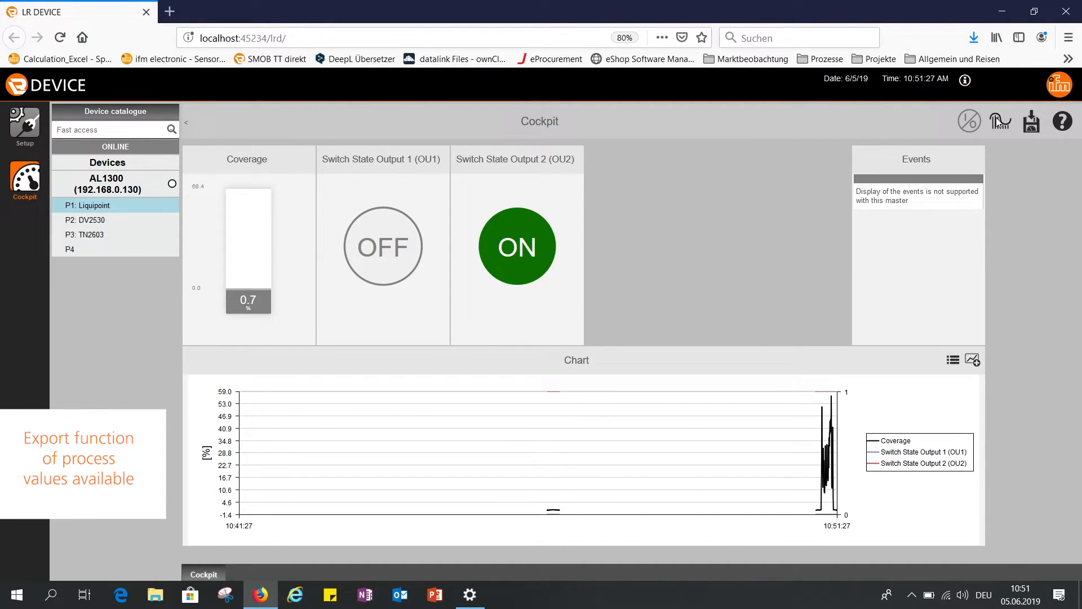
click(1037, 124)
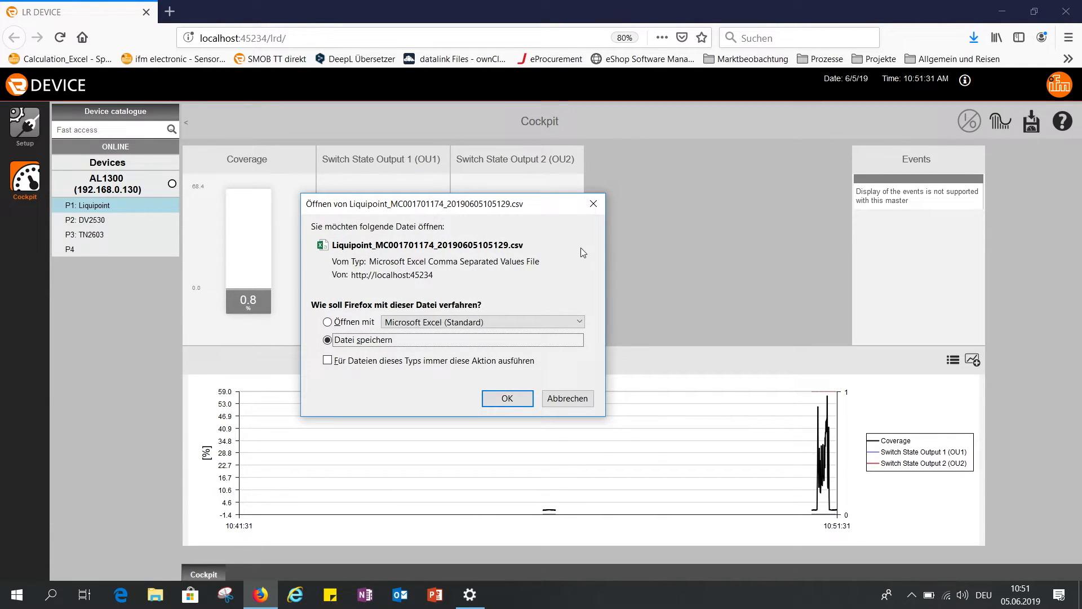
click(515, 401)
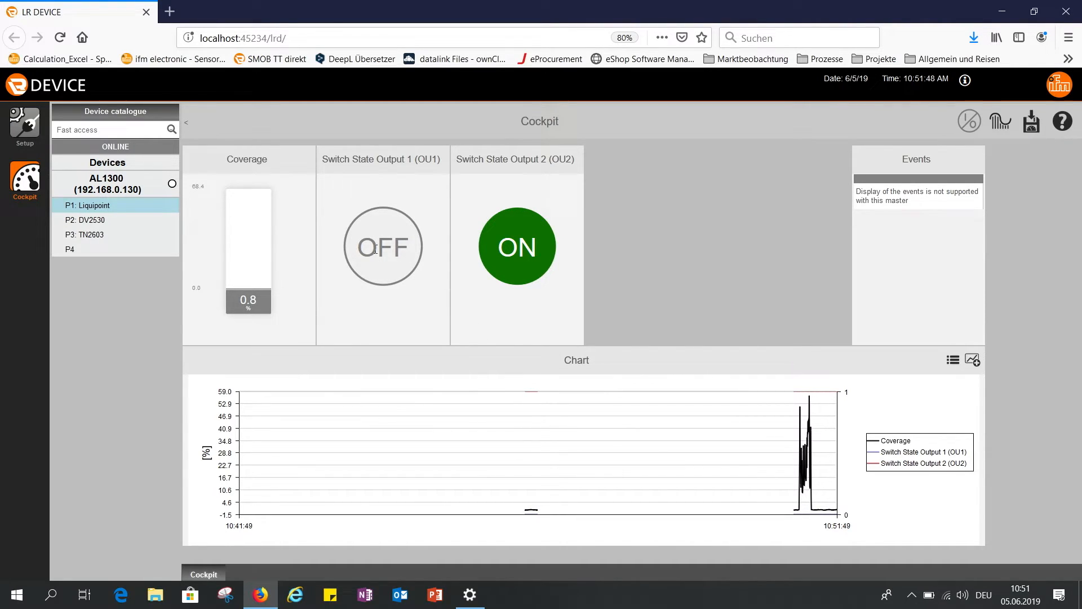
Step: Print the TN2603 parameter list to a PDF named testdokument, then close the printout tab
click(101, 235)
click(24, 132)
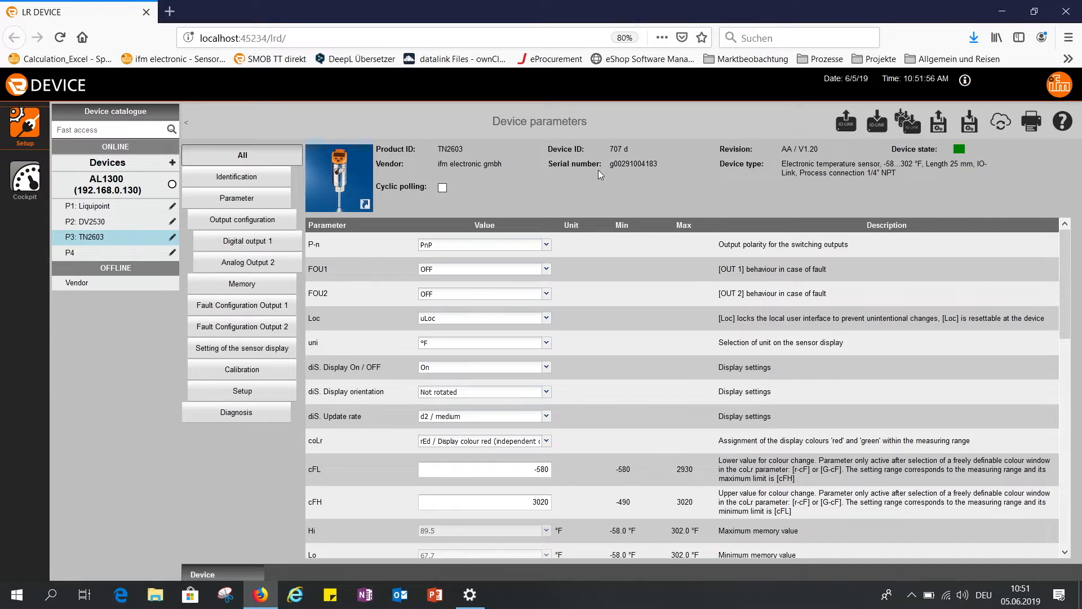
click(1037, 117)
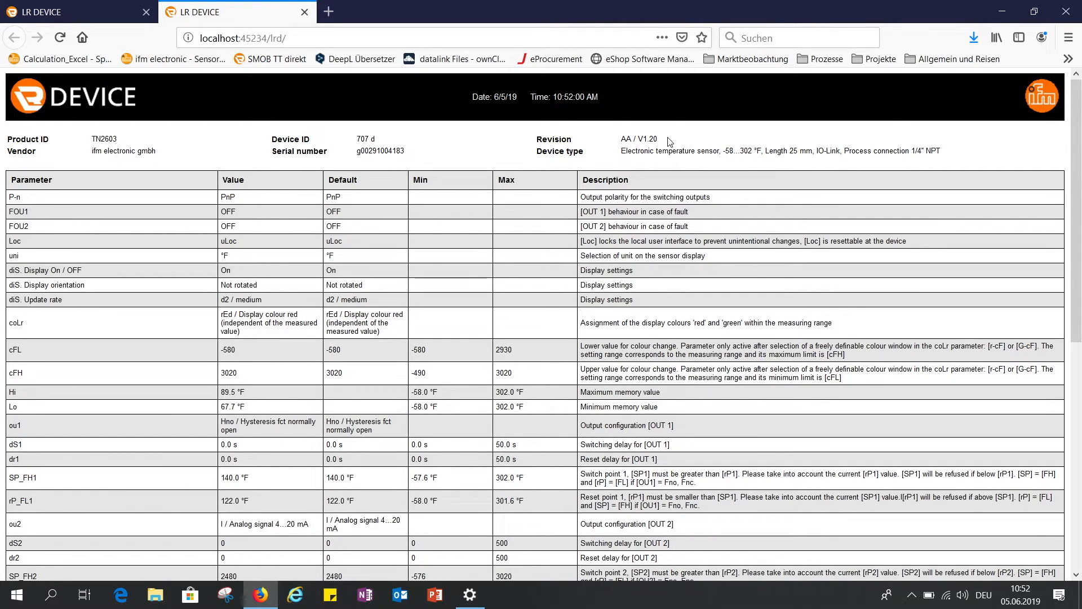
key(ctrl+p)
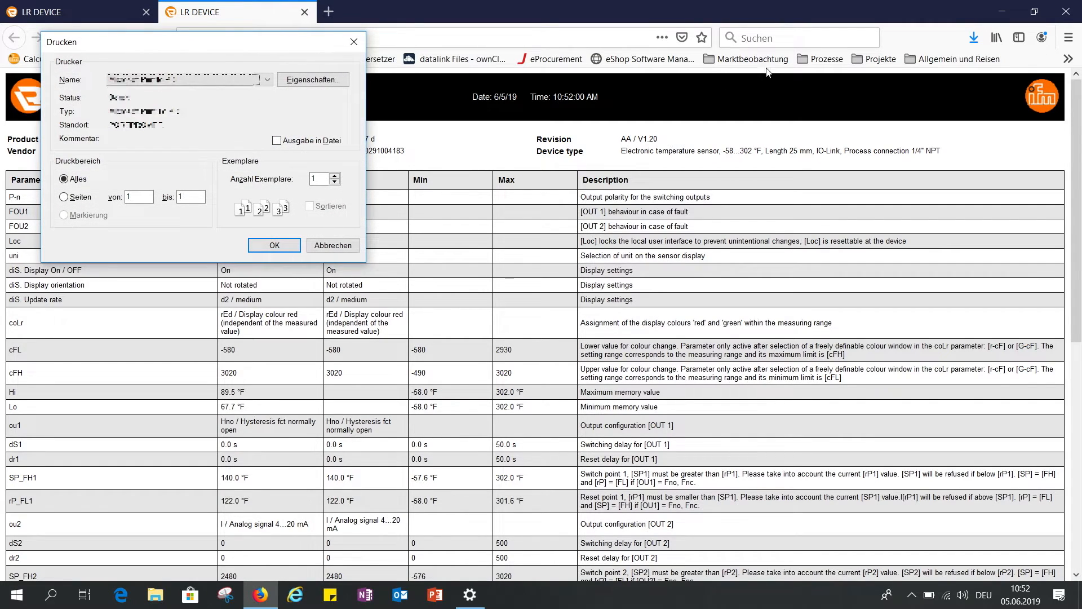
click(284, 254)
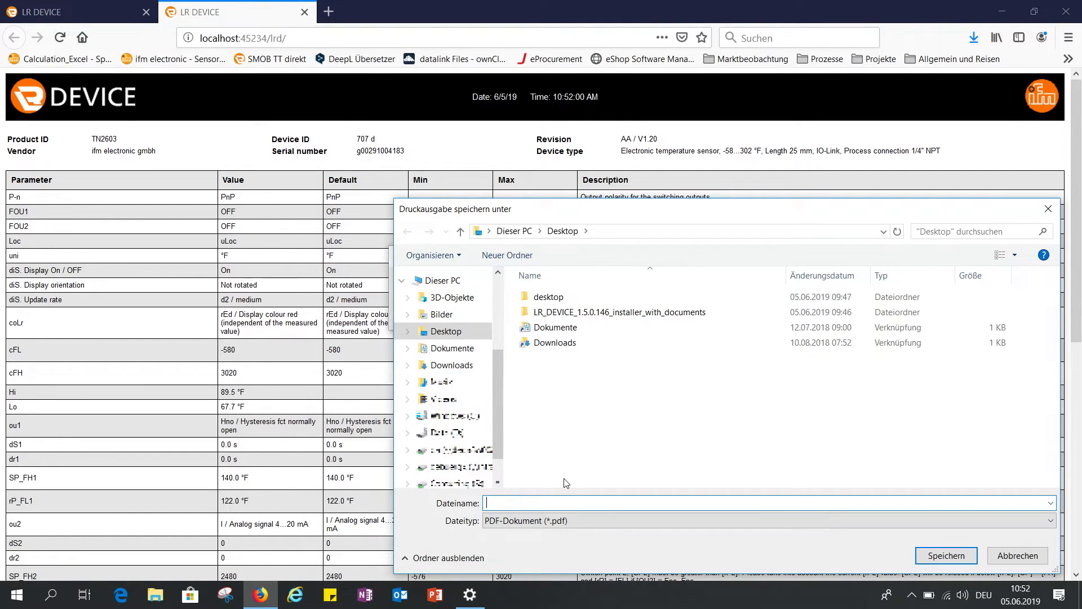
text(testdokument)
click(946, 555)
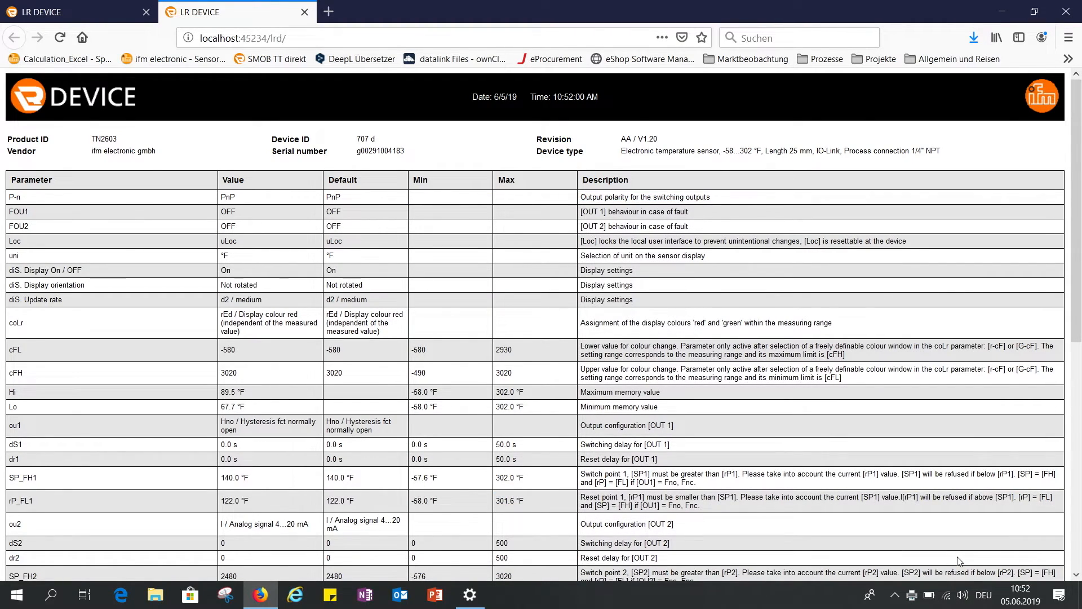
click(304, 12)
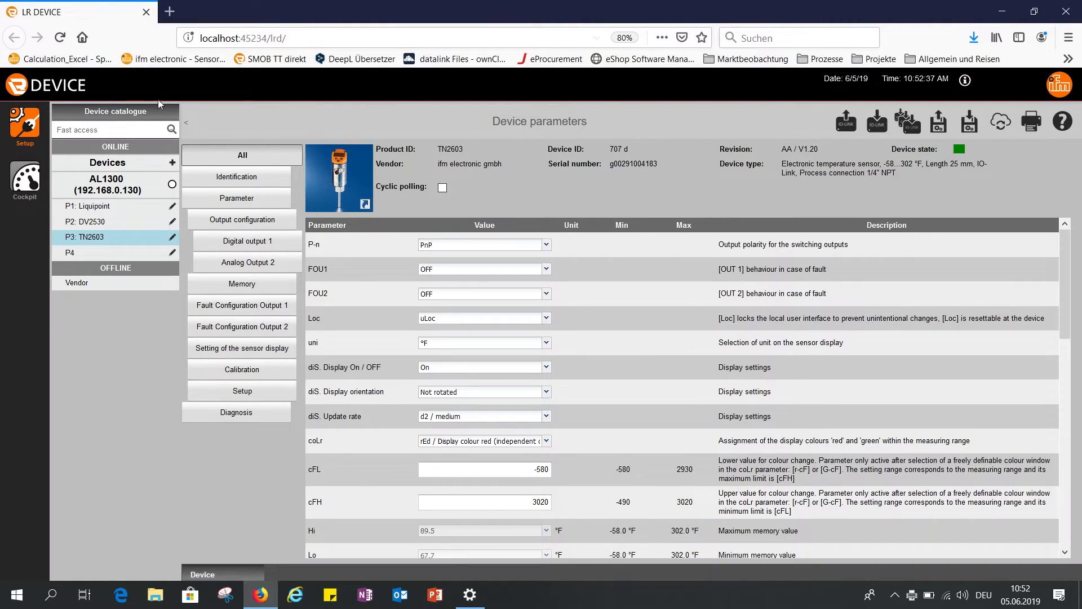
Step: Search 'balluff' in Fast access and install the BMP 01-ZLZPP21A-0032 IODD
click(88, 128)
text(balluf)
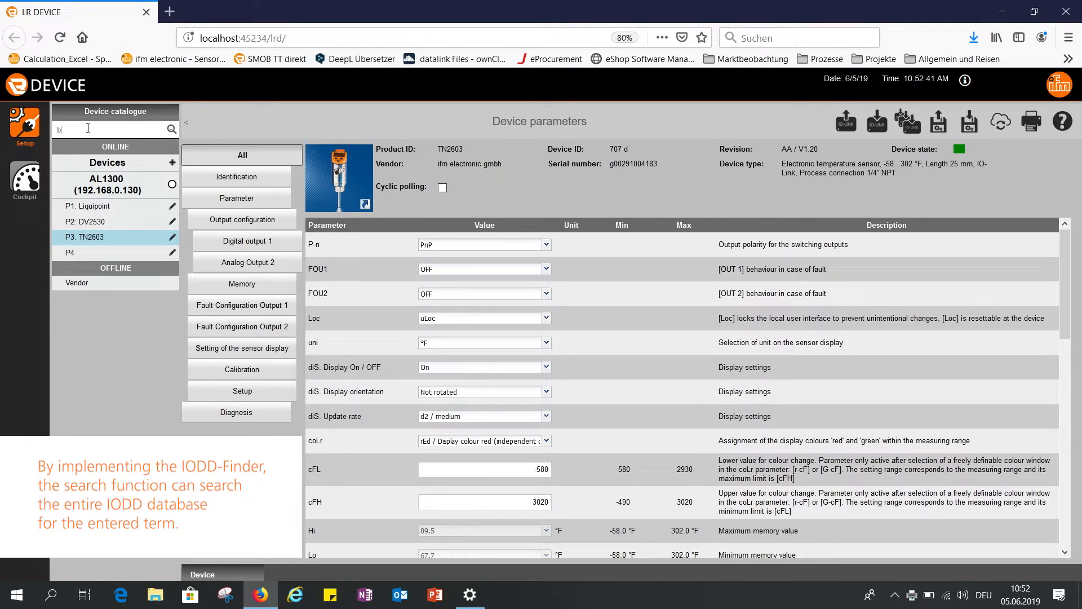
text(f)
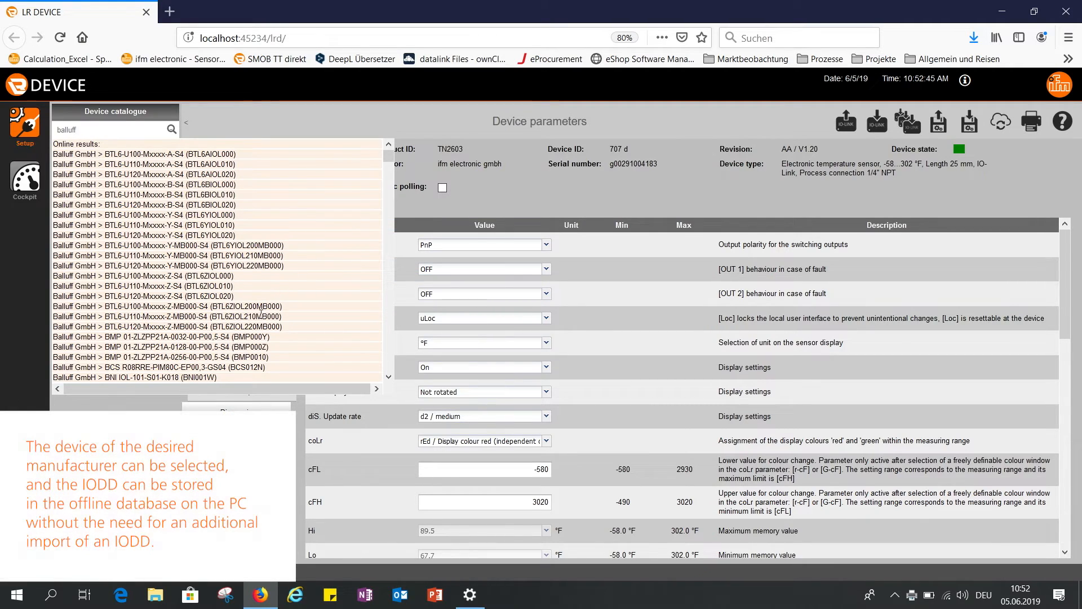
click(226, 337)
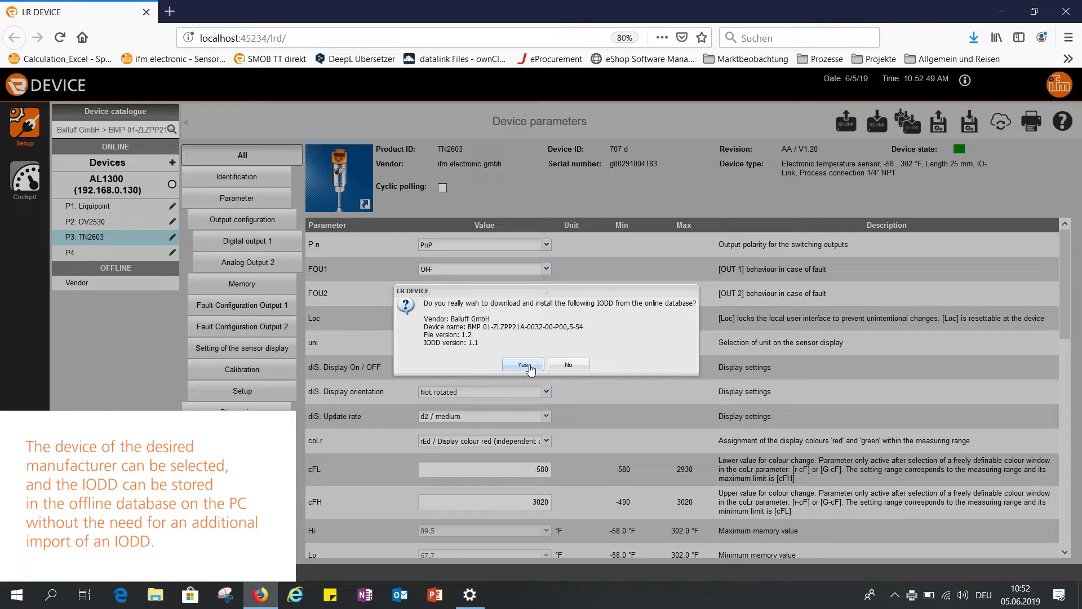
click(524, 366)
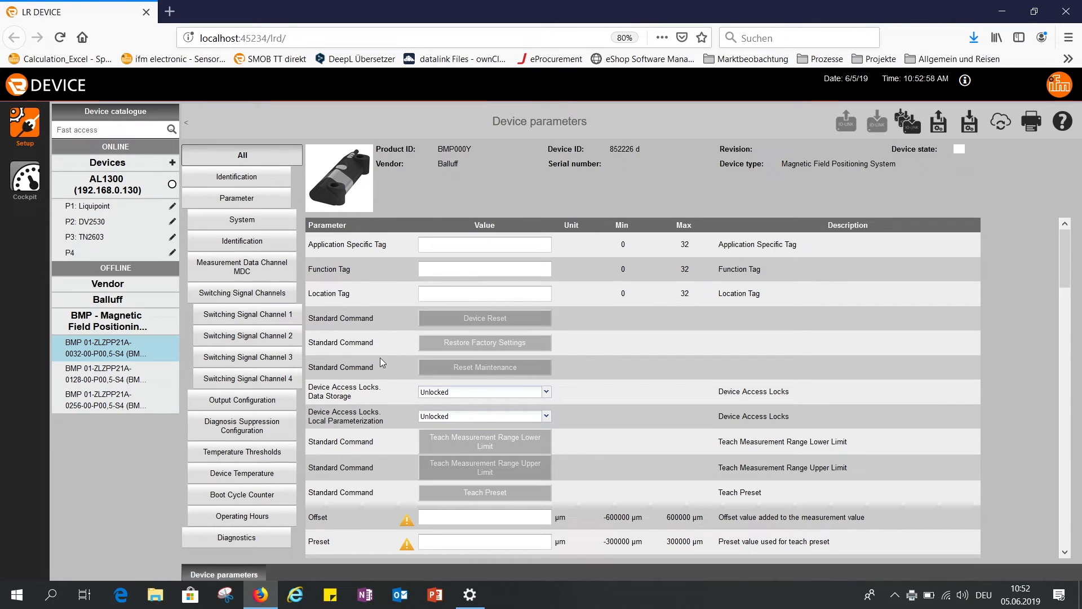
Step: Expand Vendor > Balluff > BMP in the offline catalogue to view the new variants
click(110, 288)
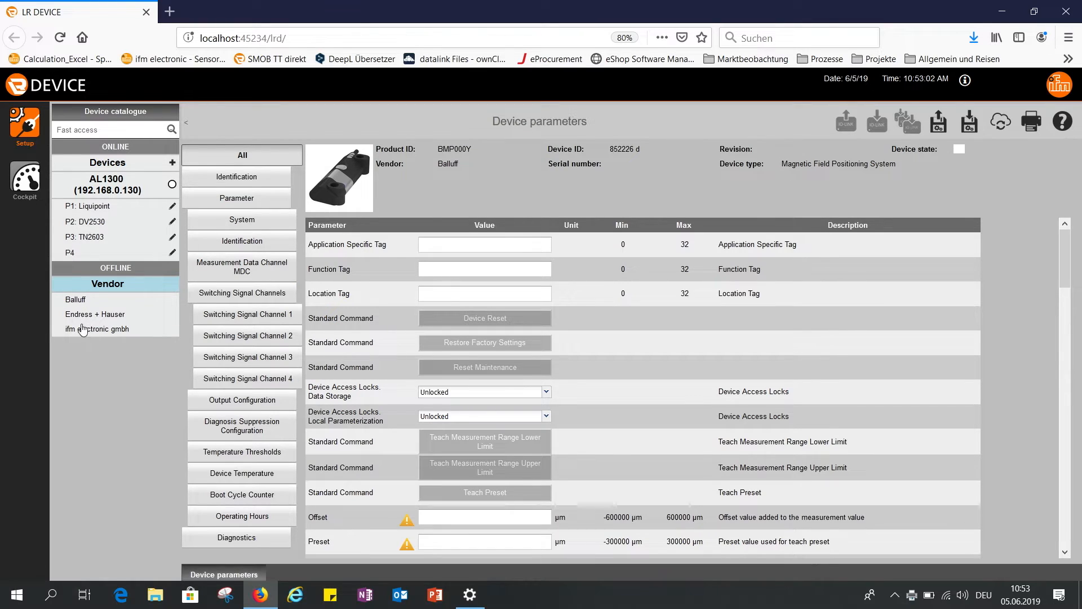
click(77, 301)
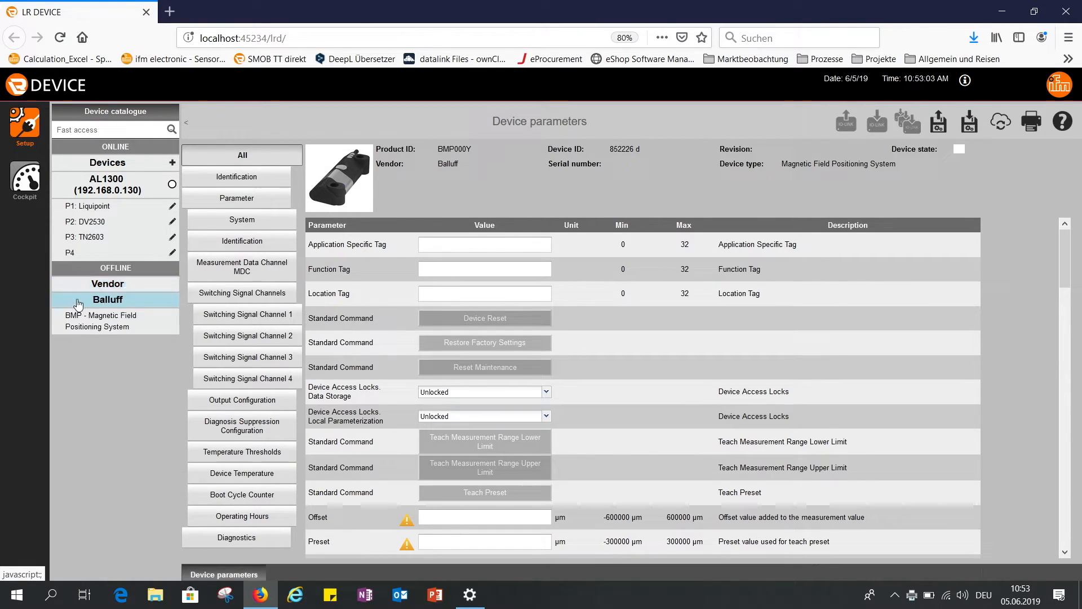
click(100, 329)
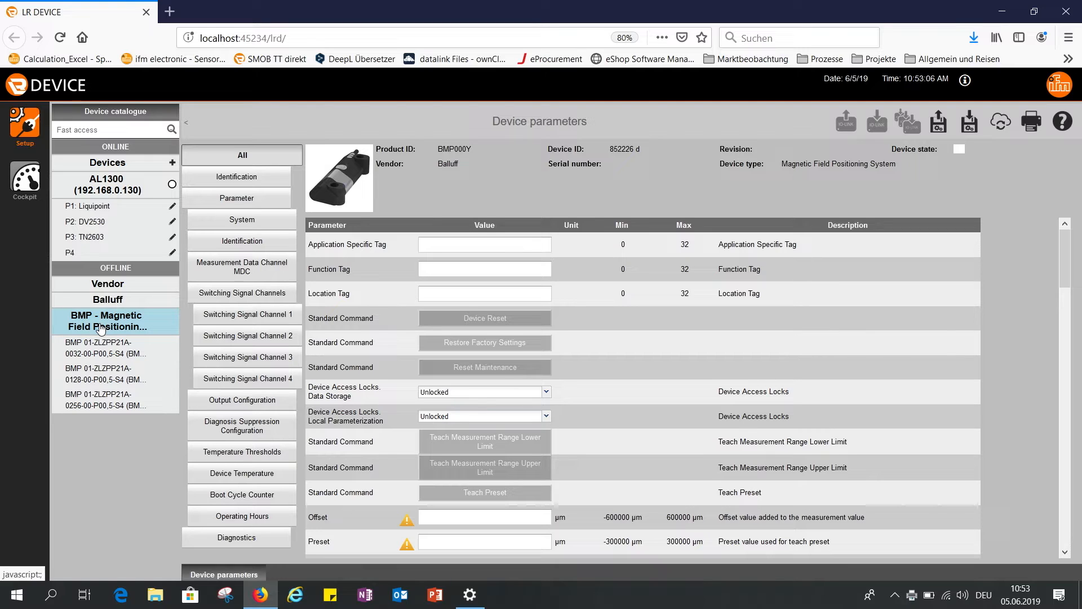
Step: Remove the Balluff BMP IODD via 'Remove device description files (IODDs)' and confirm
click(1000, 119)
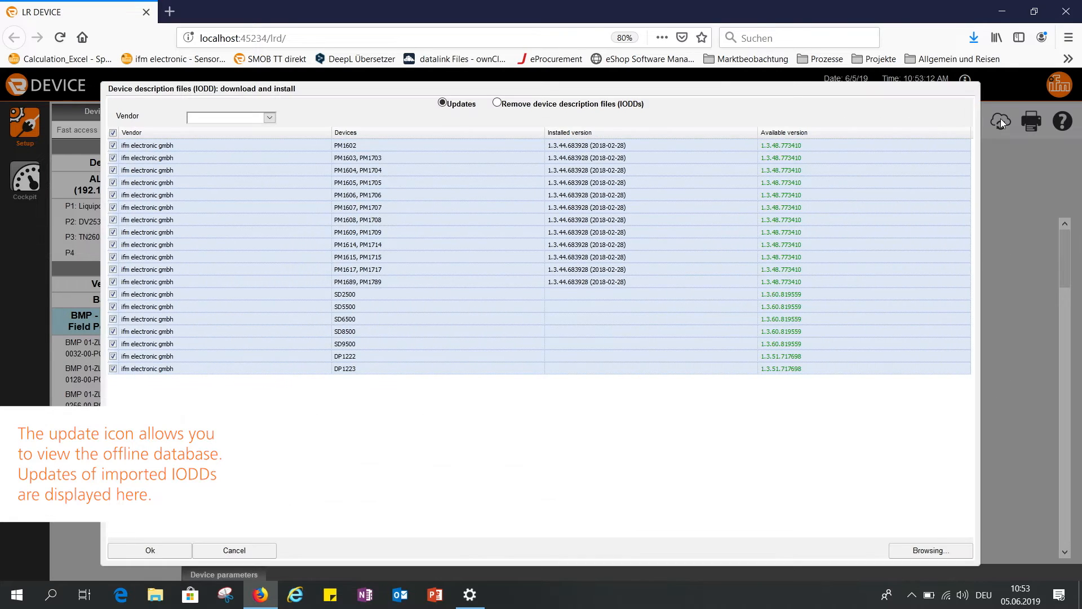
click(499, 102)
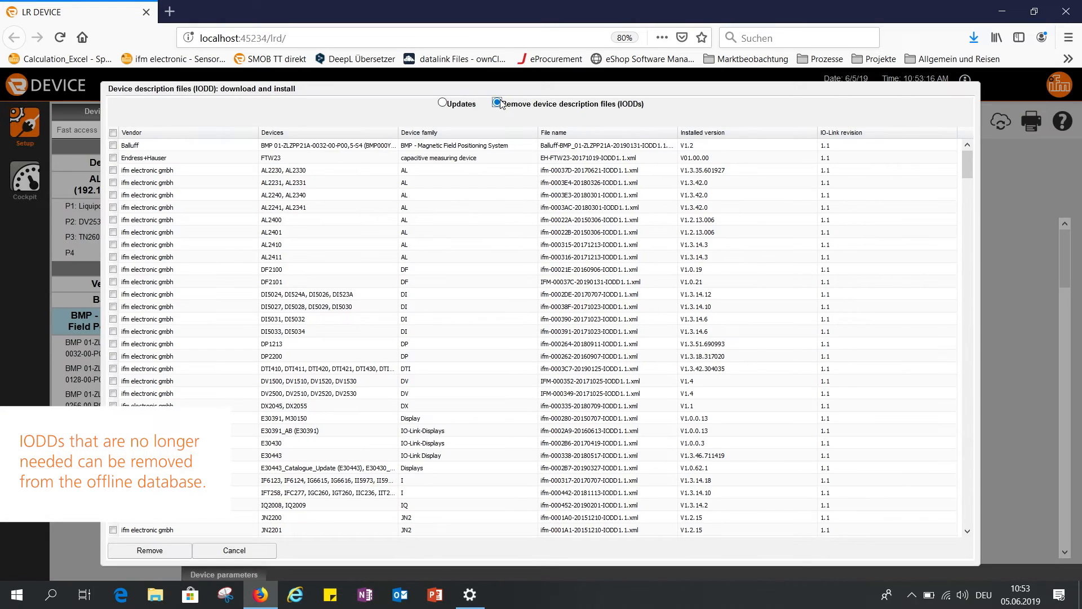
click(113, 145)
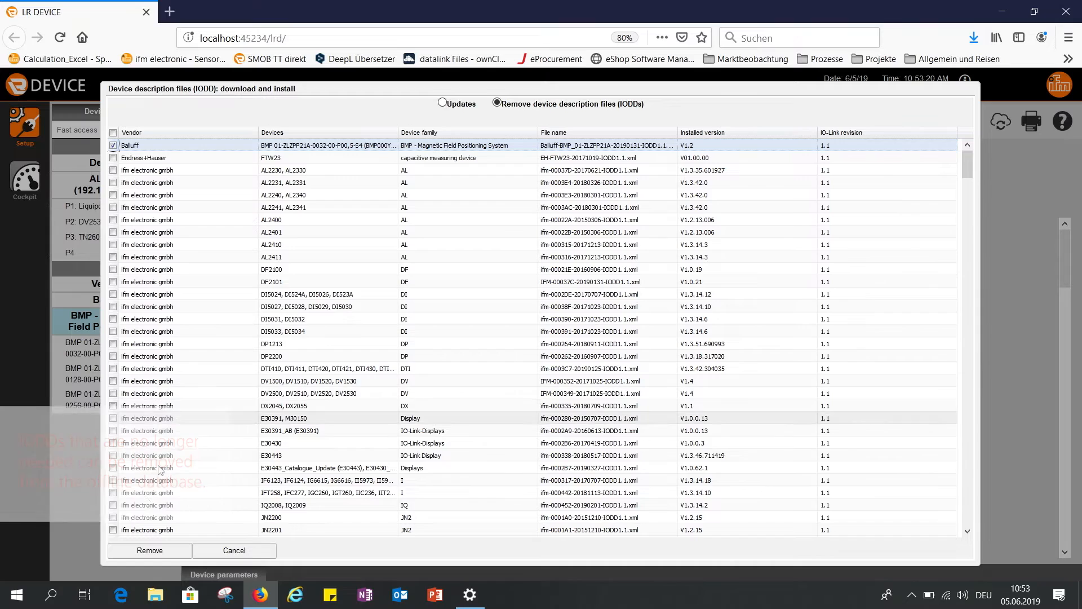
click(149, 551)
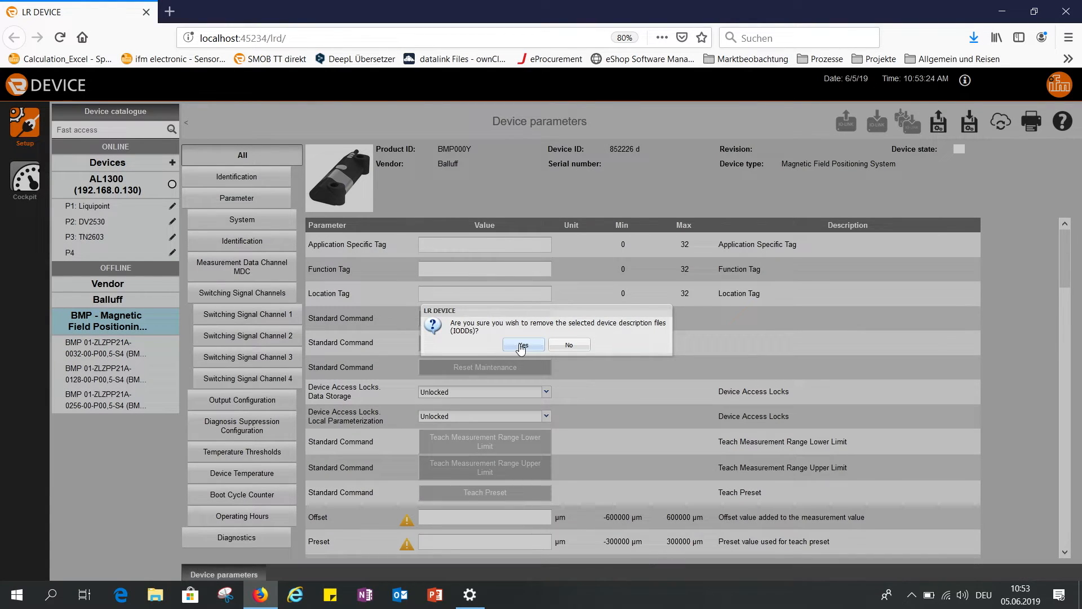
click(521, 346)
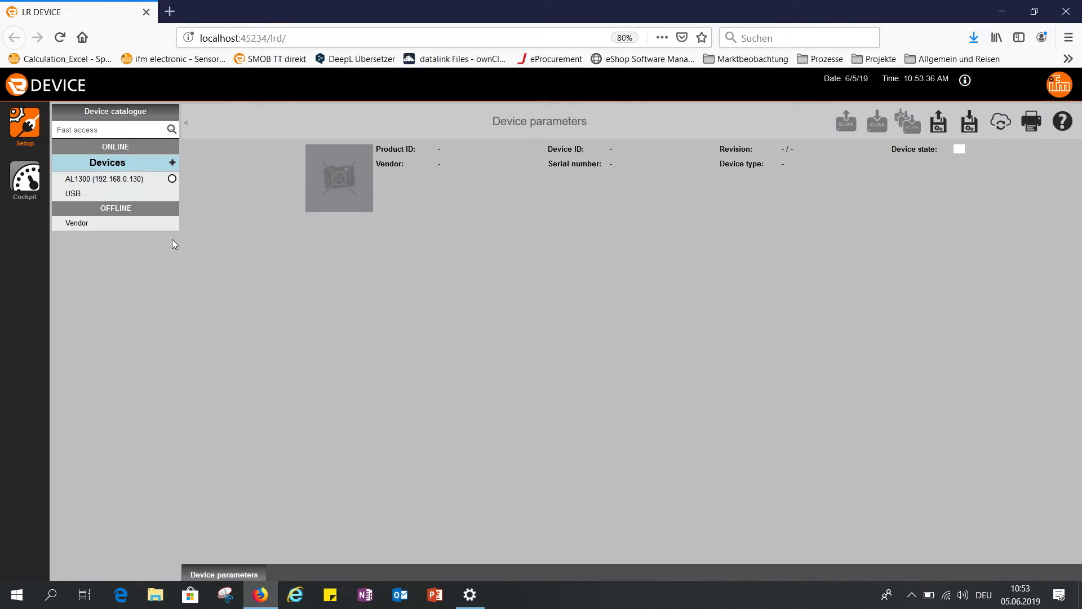
Step: Check the offline vendors, then search the network until AL1950 at 192.168.0.180 appears
click(75, 226)
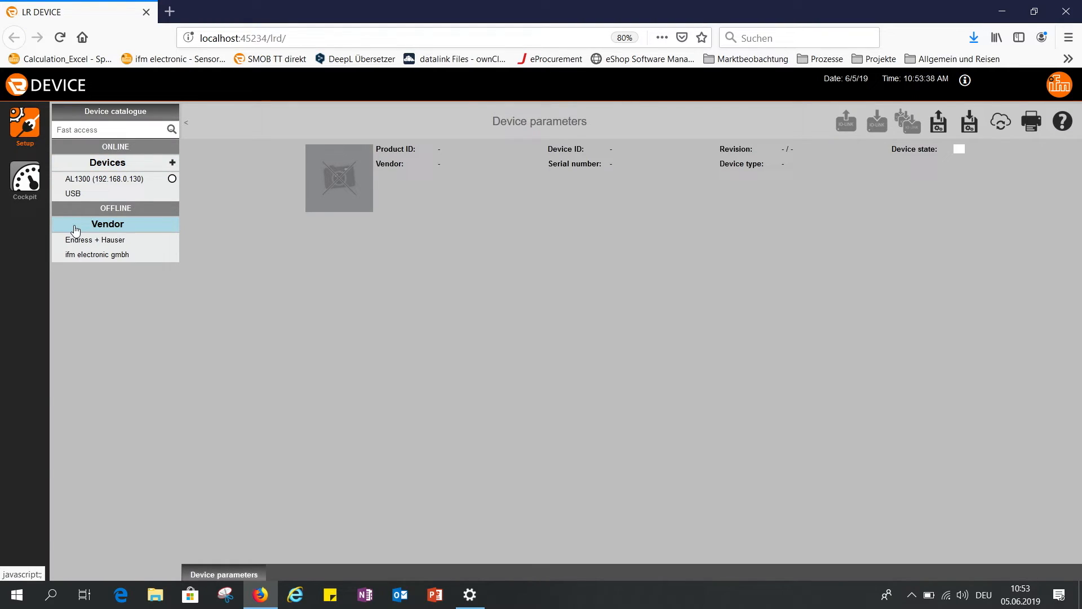
click(104, 164)
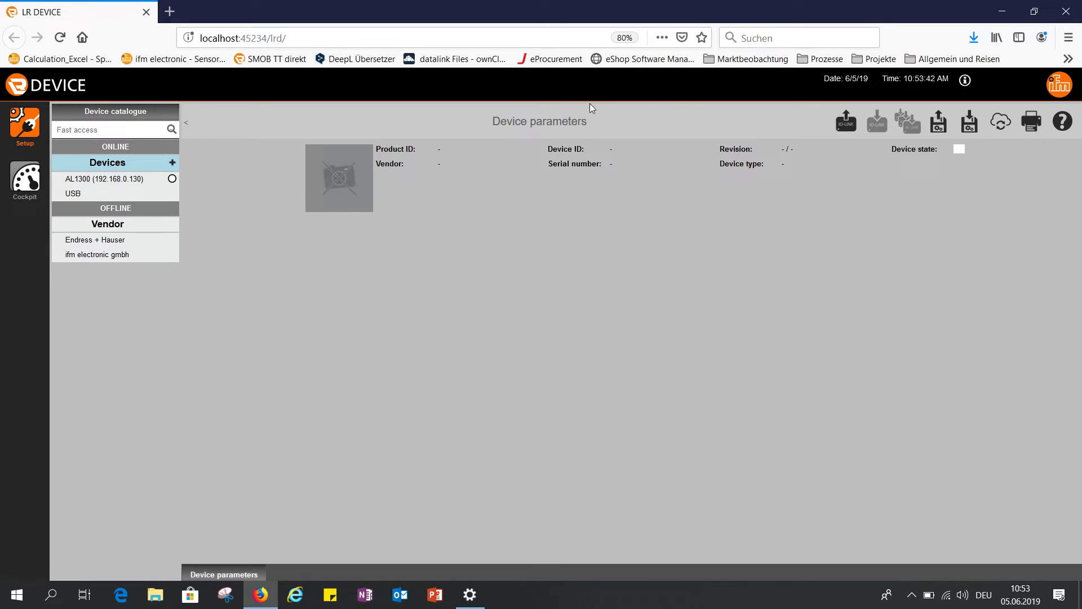
click(846, 124)
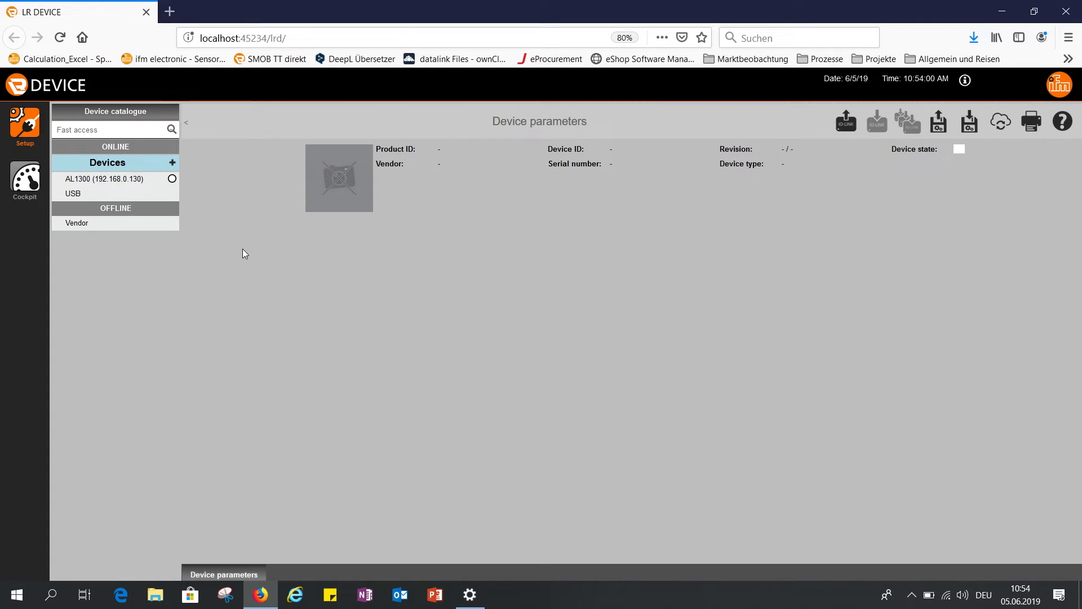
click(848, 121)
Step: Set the AL1950's Security mode HTTPS to Enabled, enter a security password, and write it
click(125, 194)
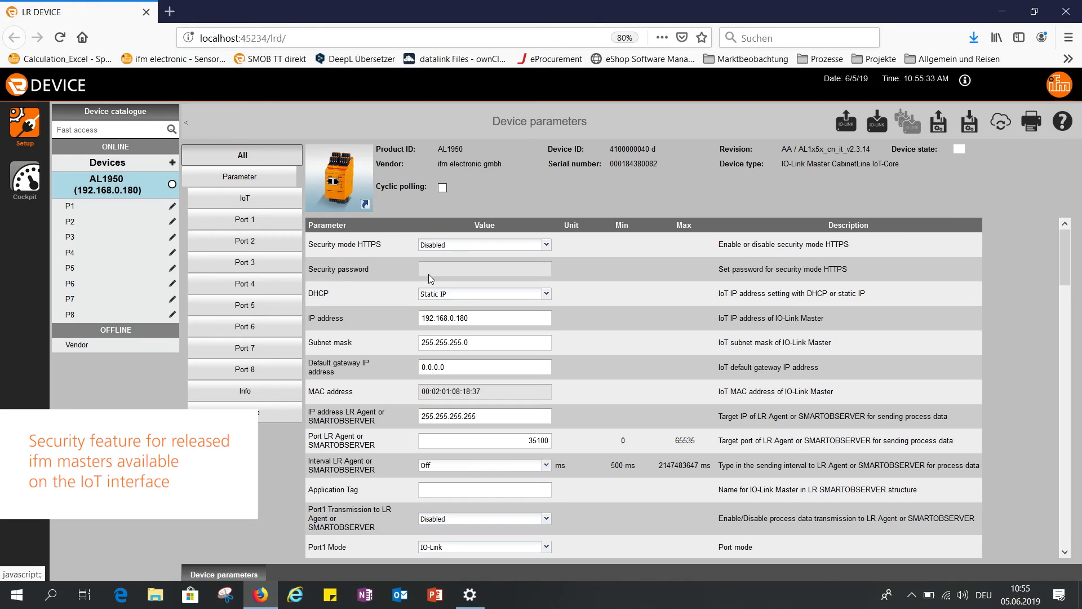
click(546, 244)
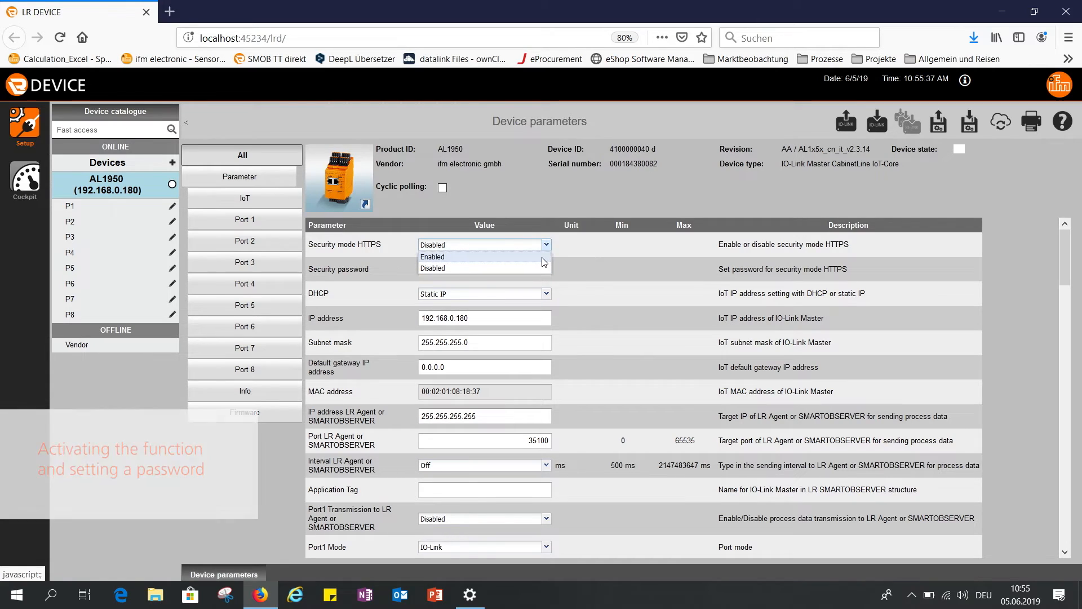
click(543, 257)
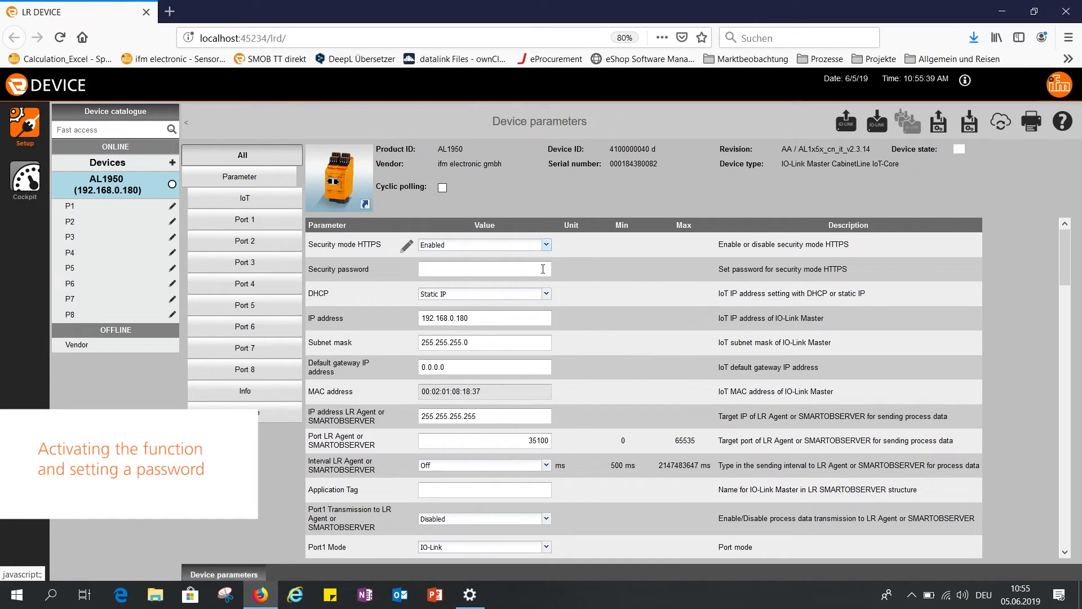
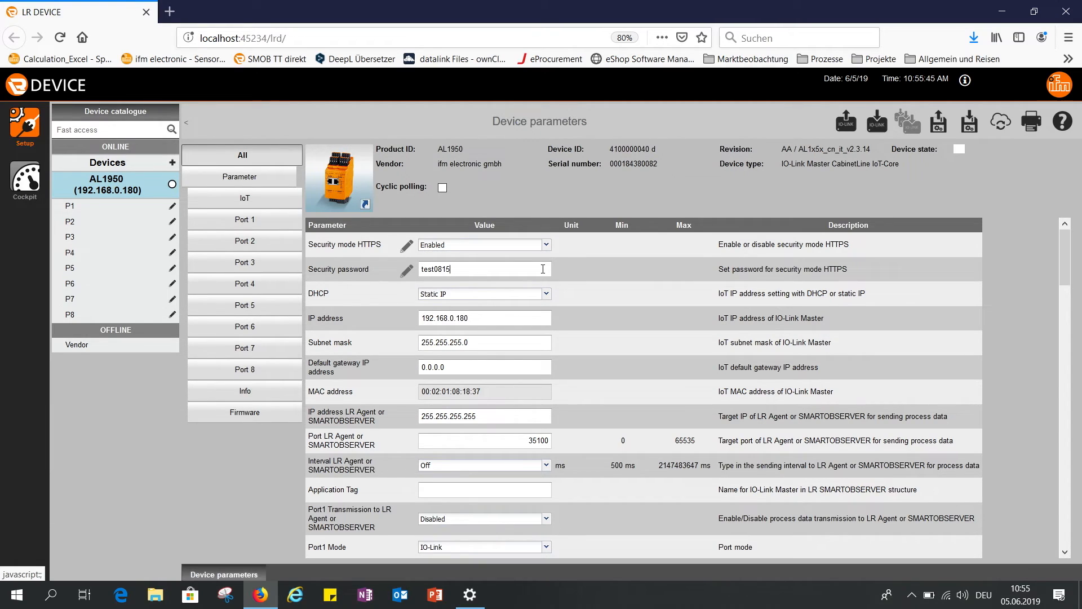
click(879, 124)
click(117, 163)
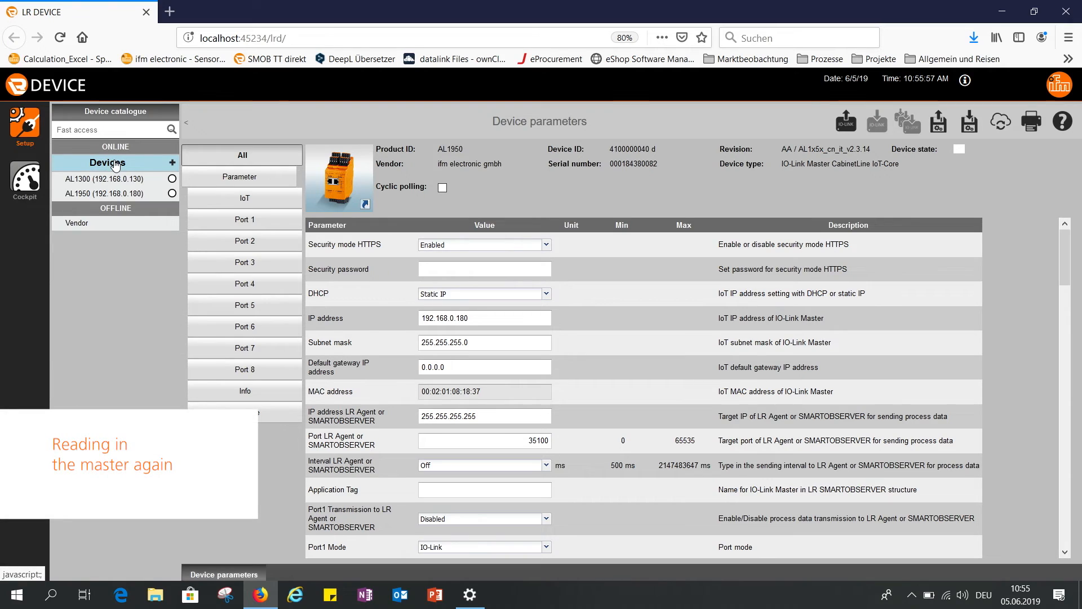
Step: Search again, open AL1950 (192.168.0.180), and log in with the security password
click(846, 128)
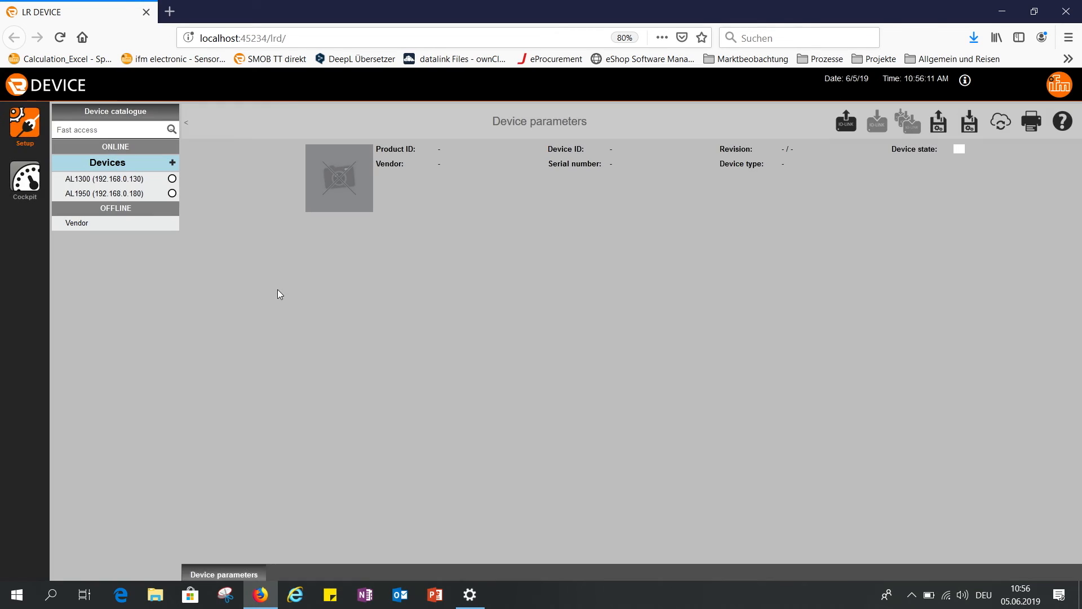
click(130, 194)
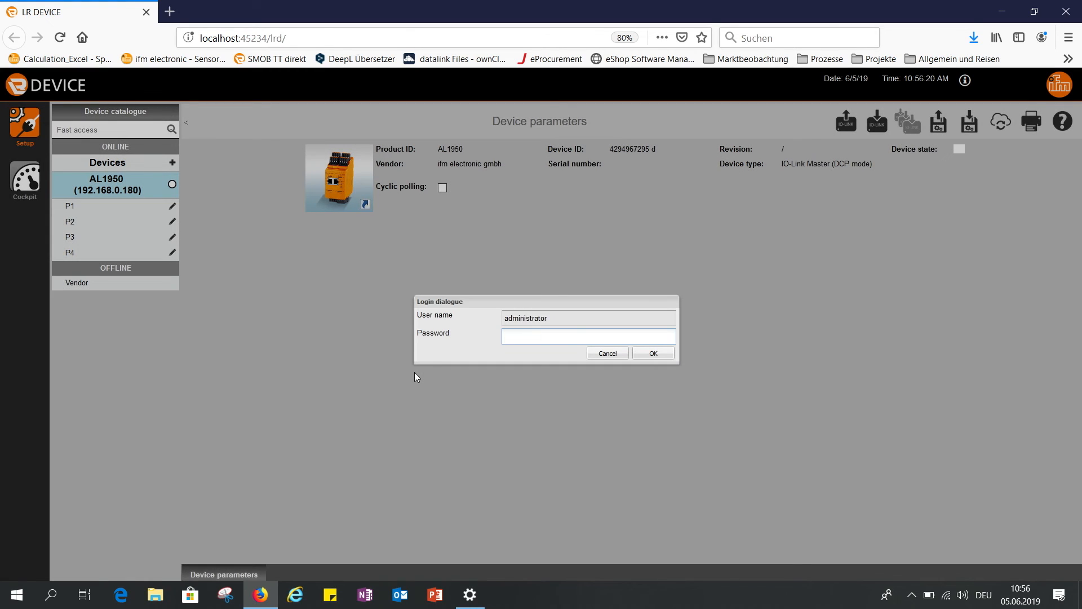
text(••••)
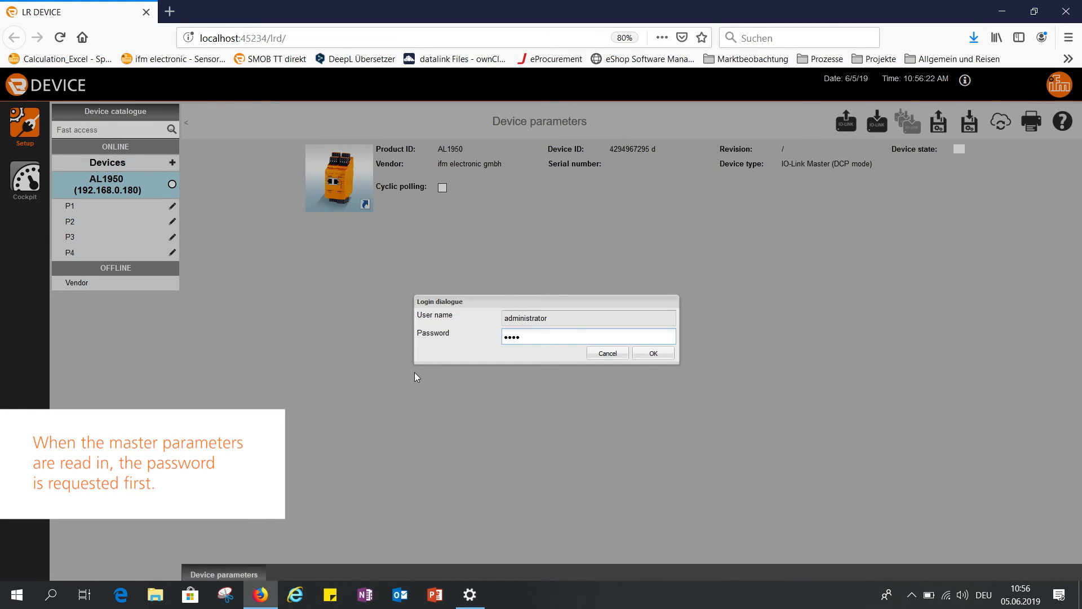
text(••••)
click(655, 355)
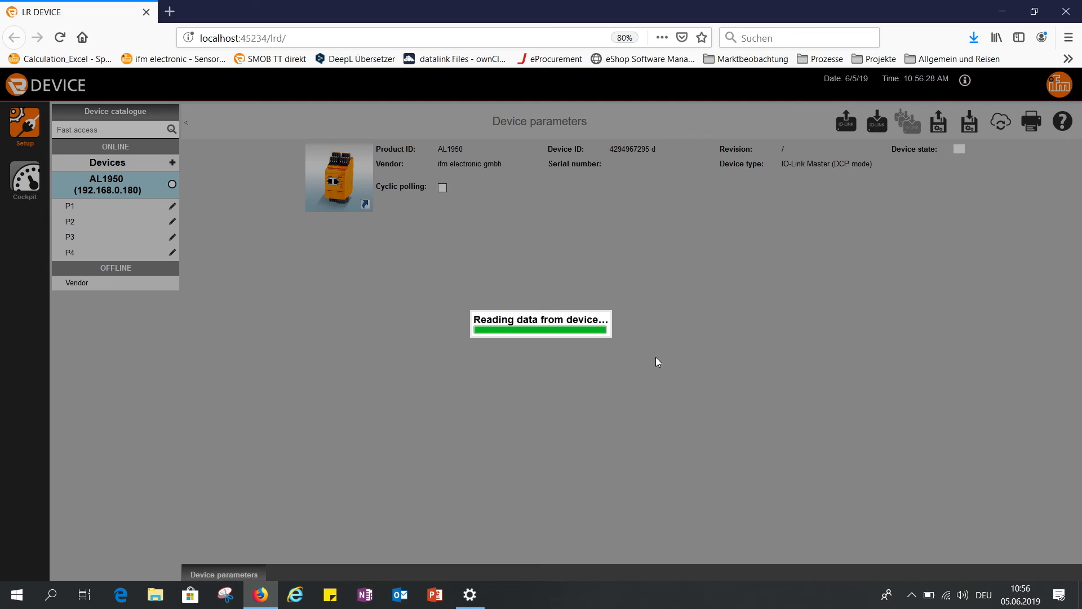